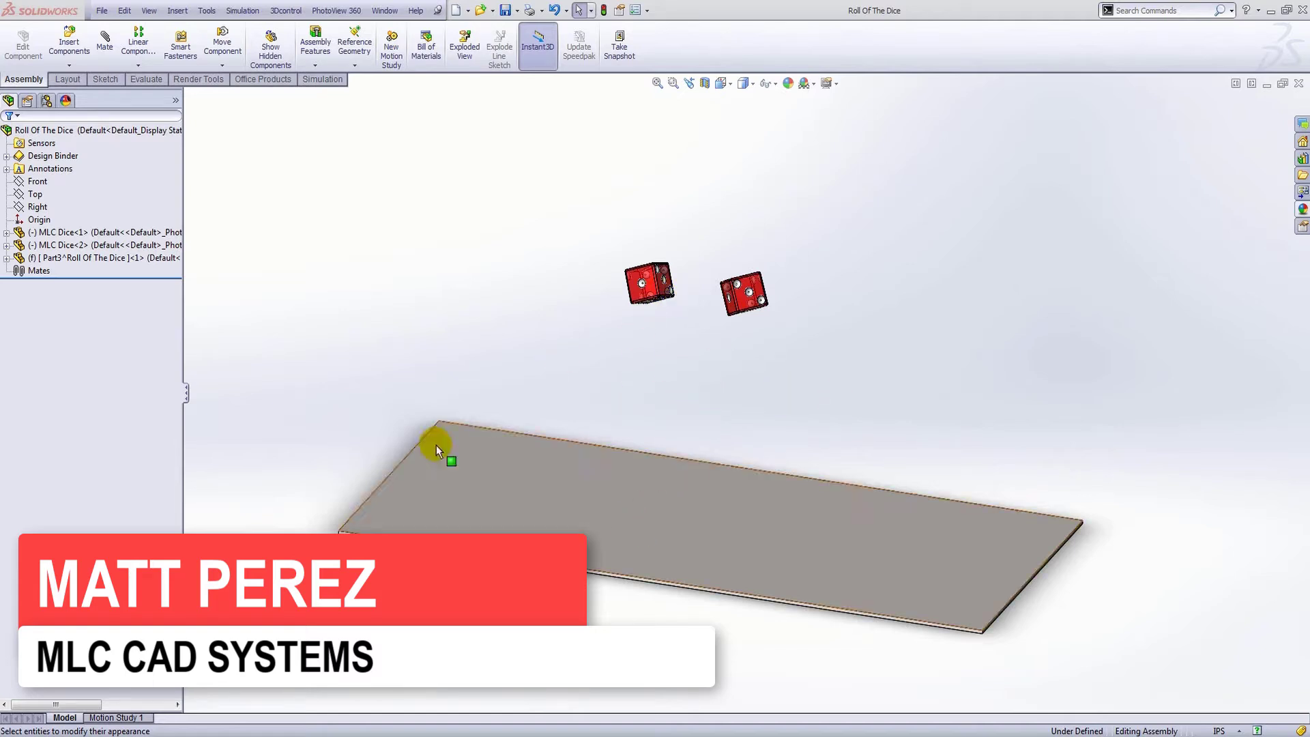
Step: Check in the add-ins list that SolidWorks Motion is active
click(207, 10)
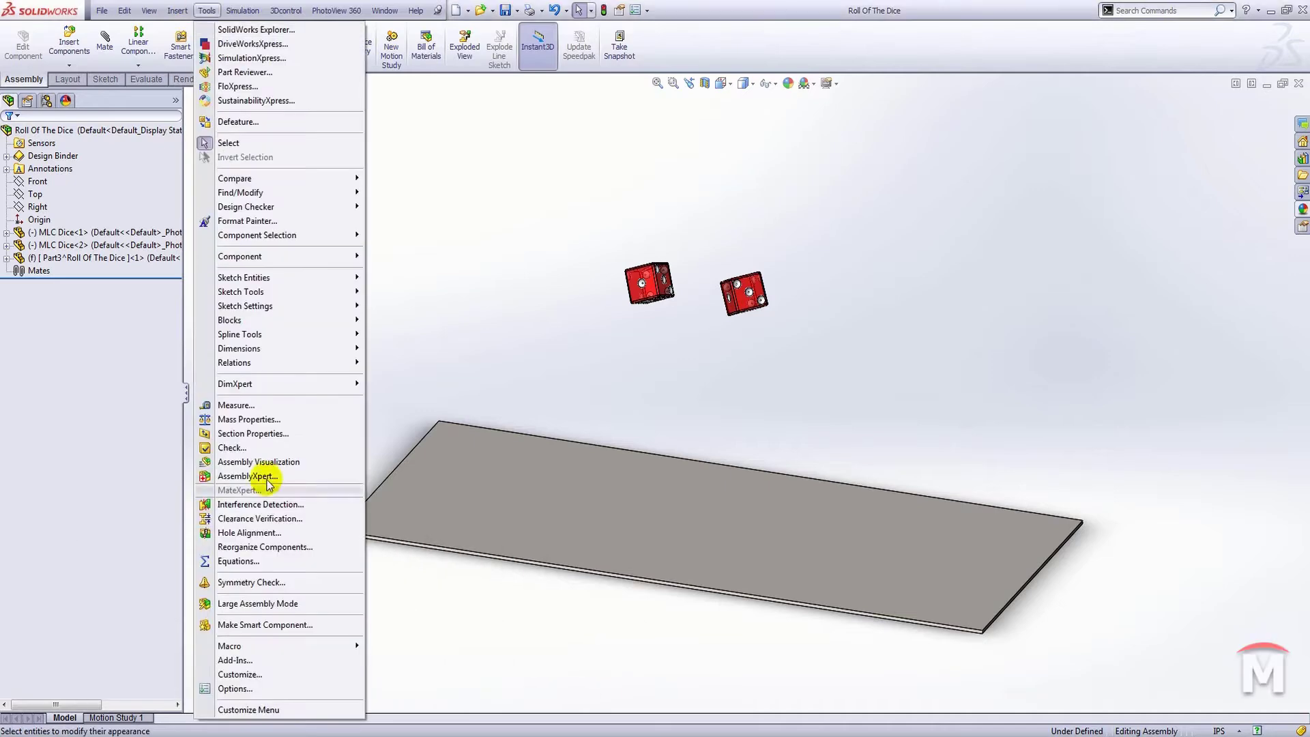
click(241, 660)
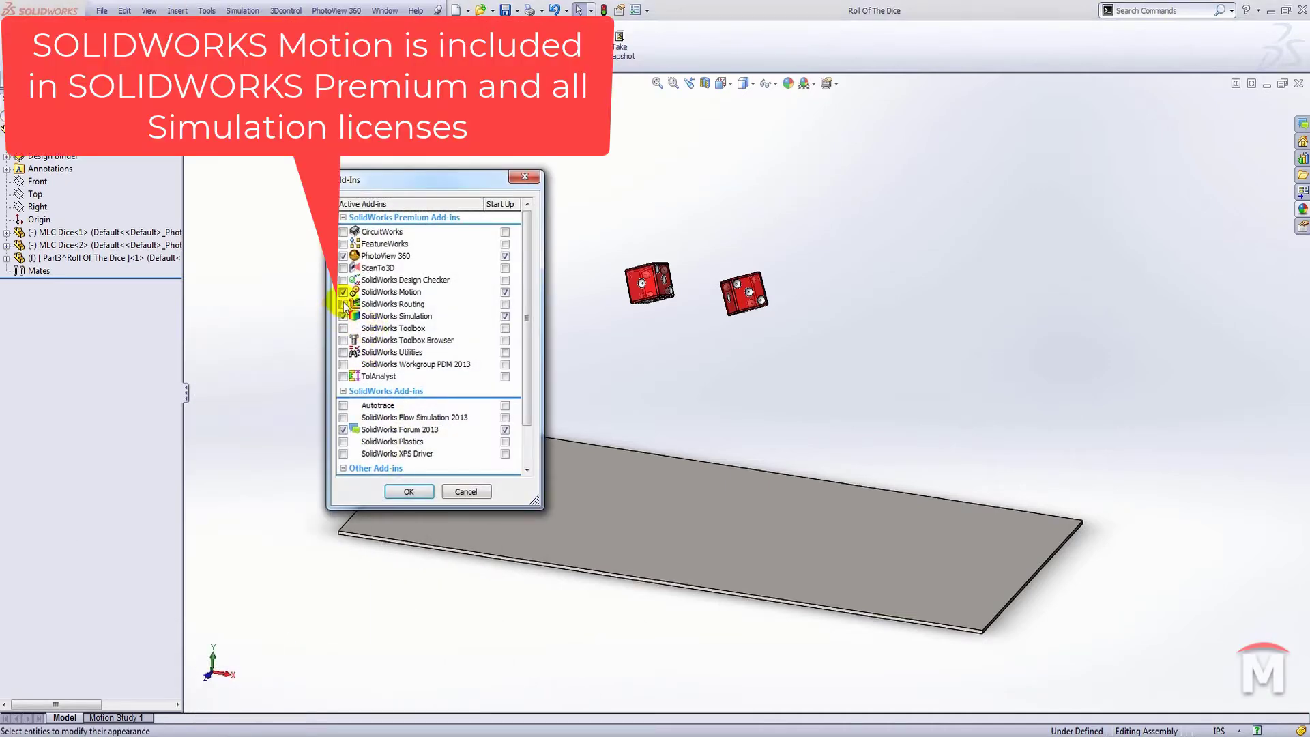
click(404, 490)
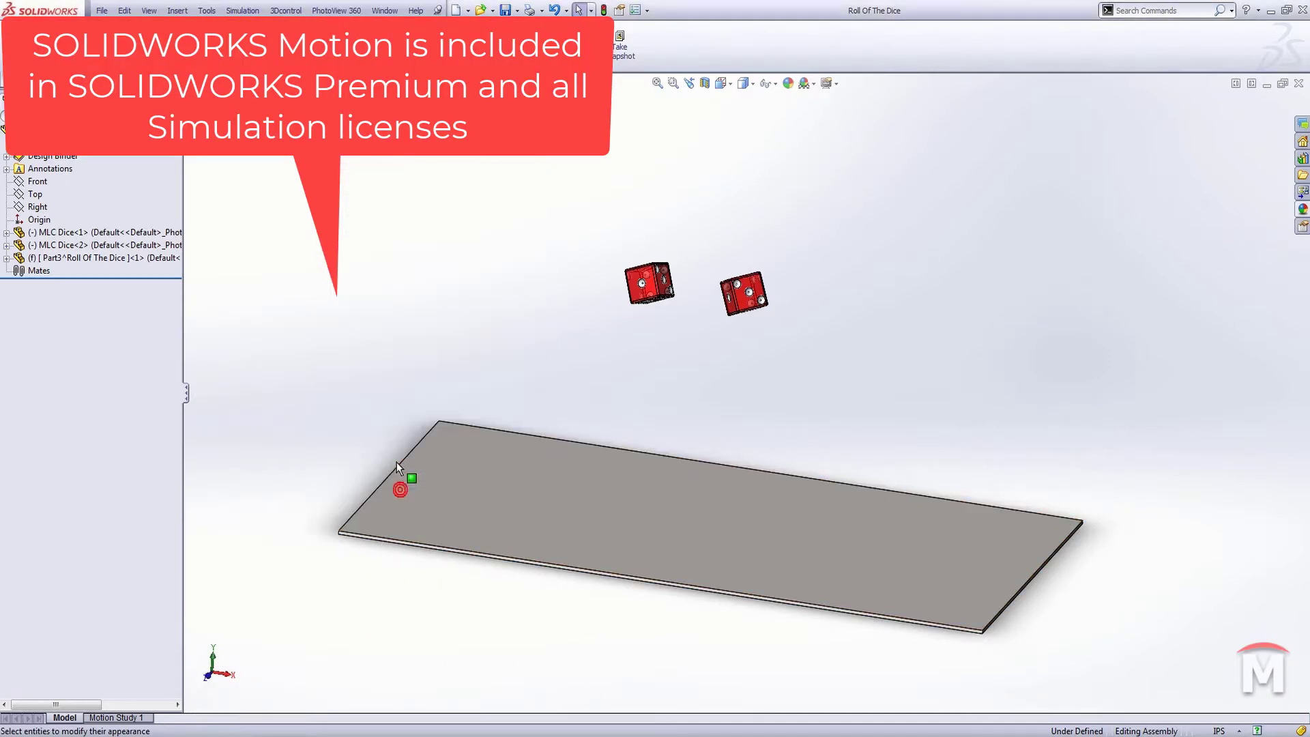
Step: Open Motion Study 1 and set its study type to Motion Analysis
click(118, 718)
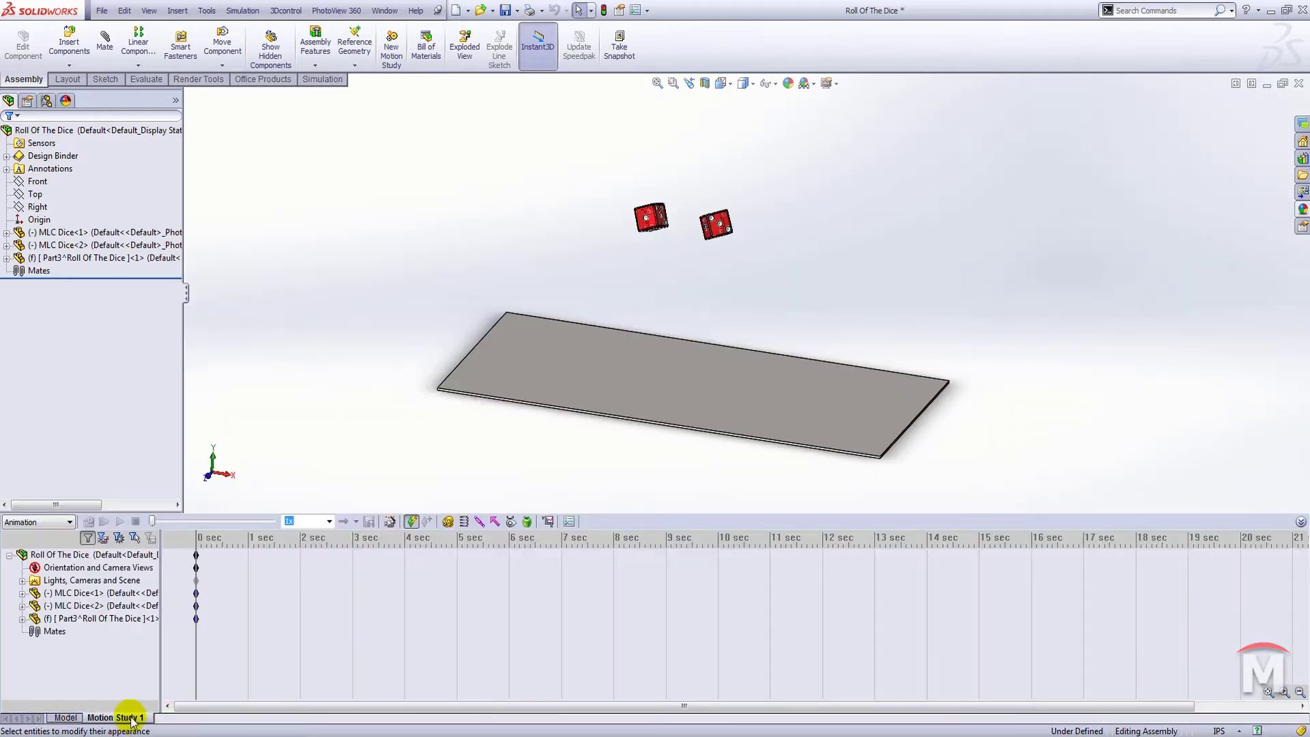
click(71, 523)
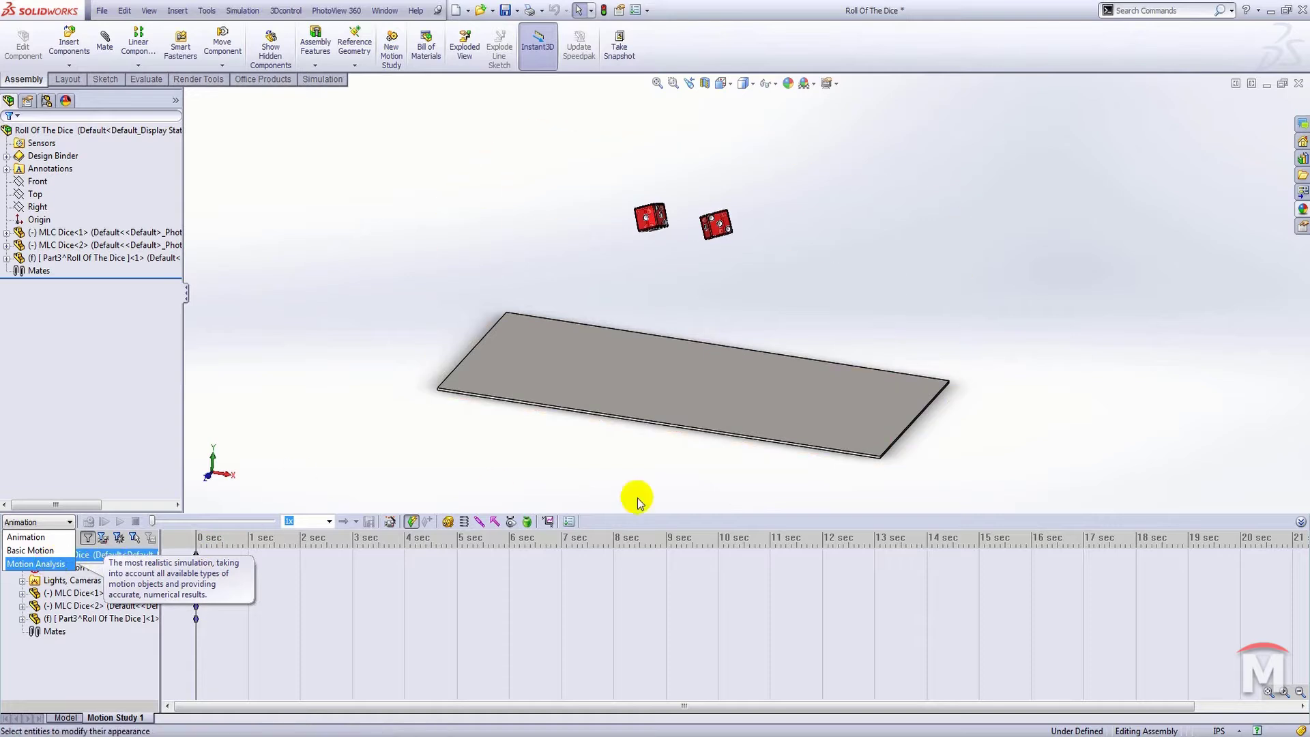
click(46, 564)
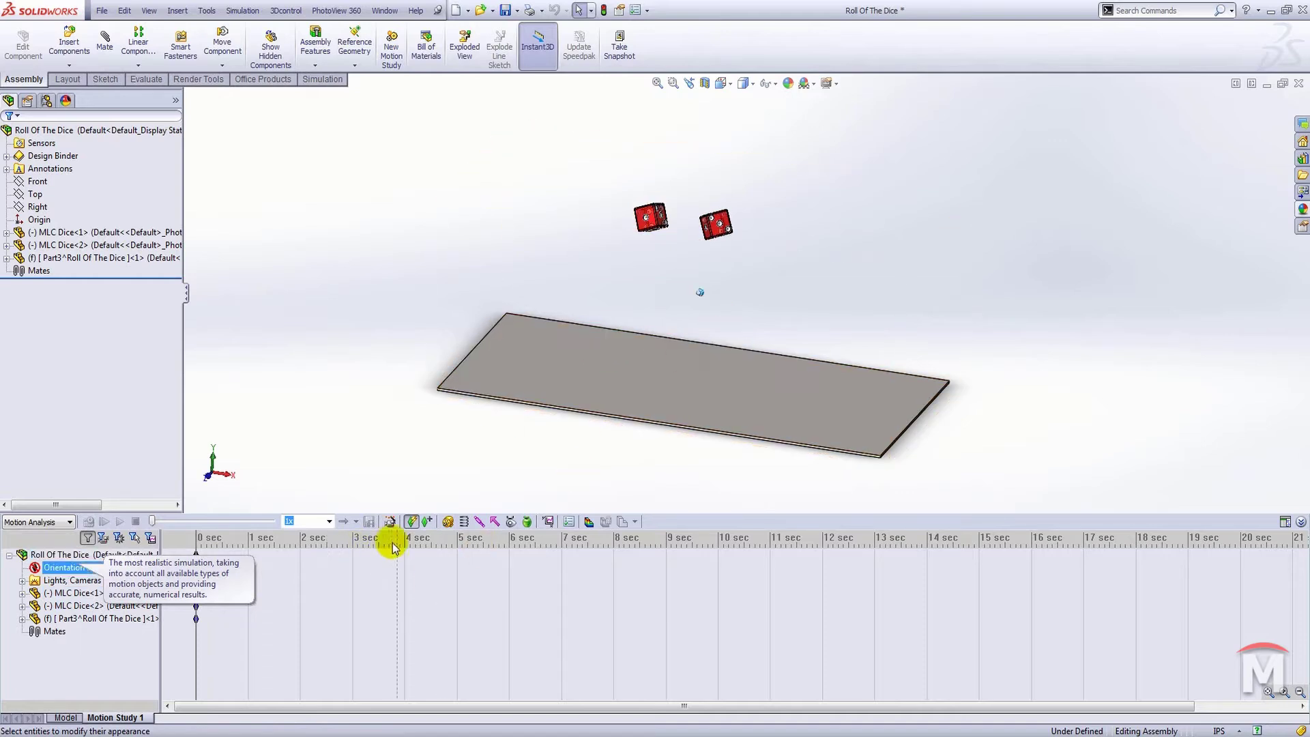
Step: Add gravity to the motion study along the Y axis, acting downward toward the plate
click(527, 522)
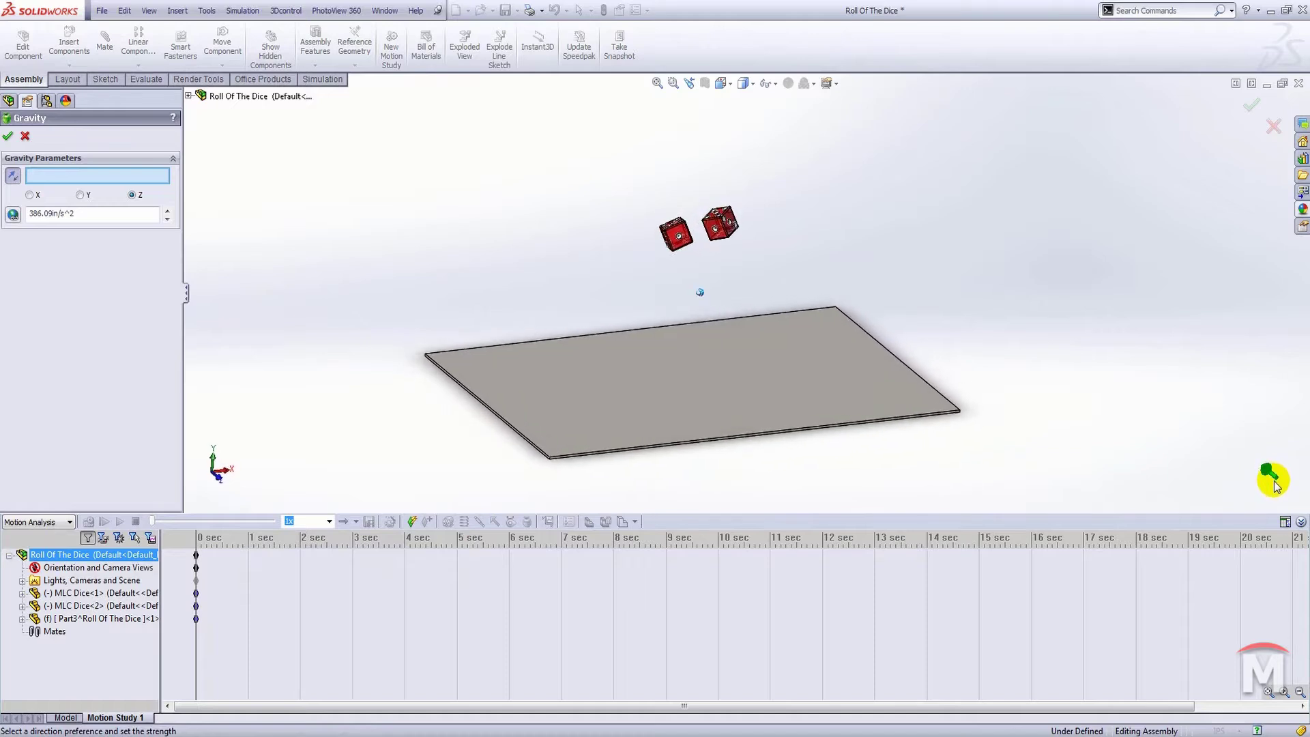
click(81, 195)
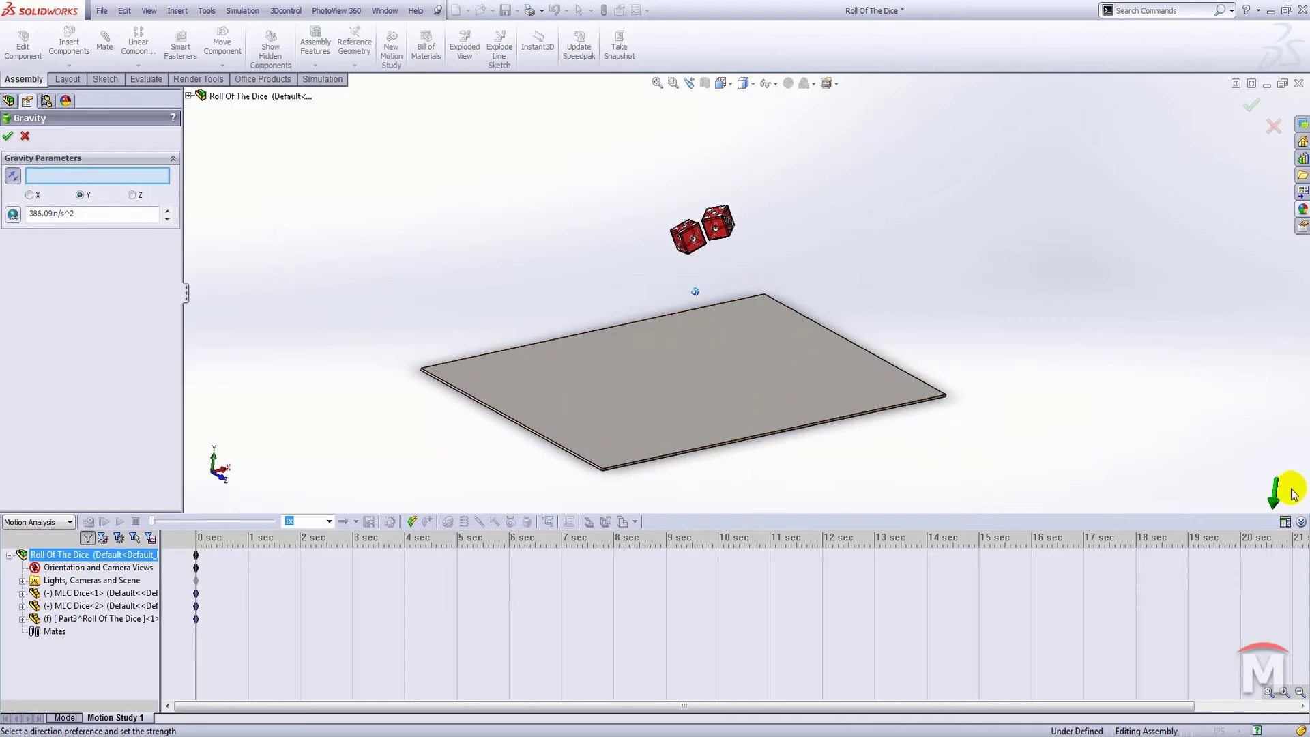
click(9, 138)
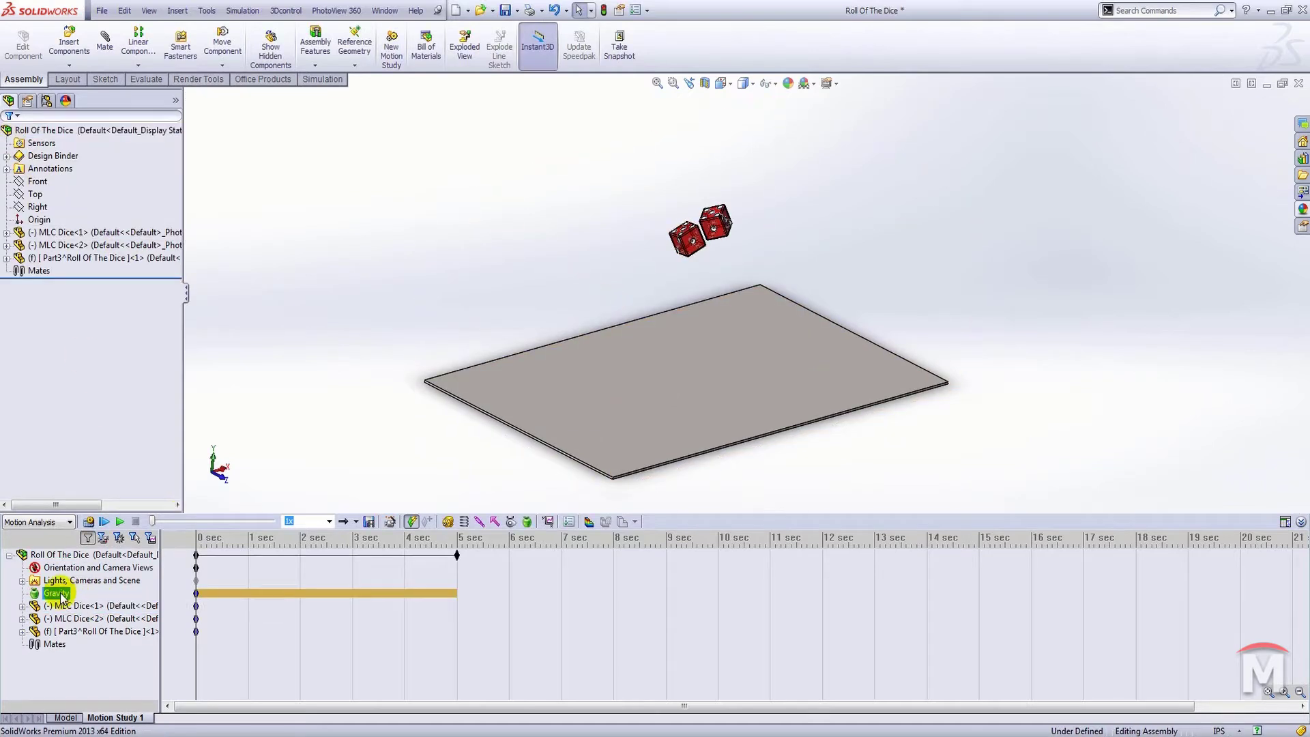
click(82, 555)
drag(198, 539, 451, 539)
drag(265, 542, 456, 552)
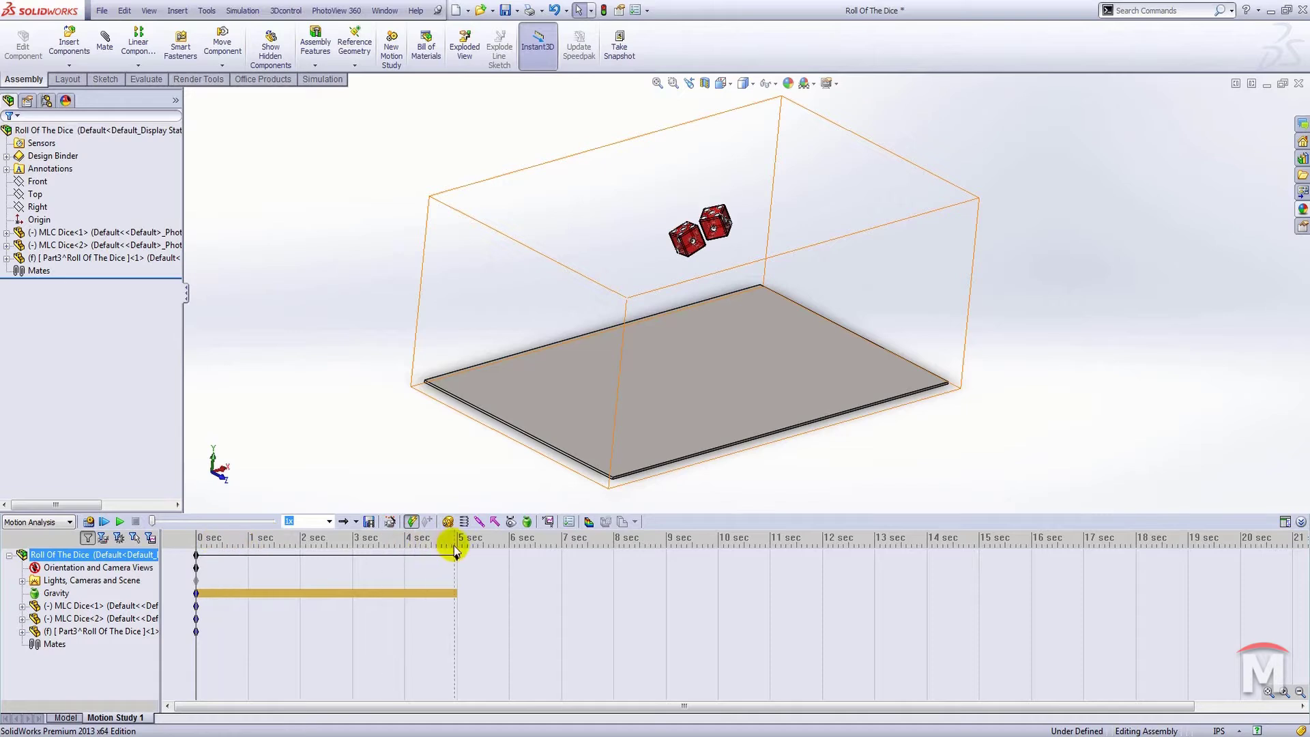
drag(265, 550, 461, 554)
click(511, 502)
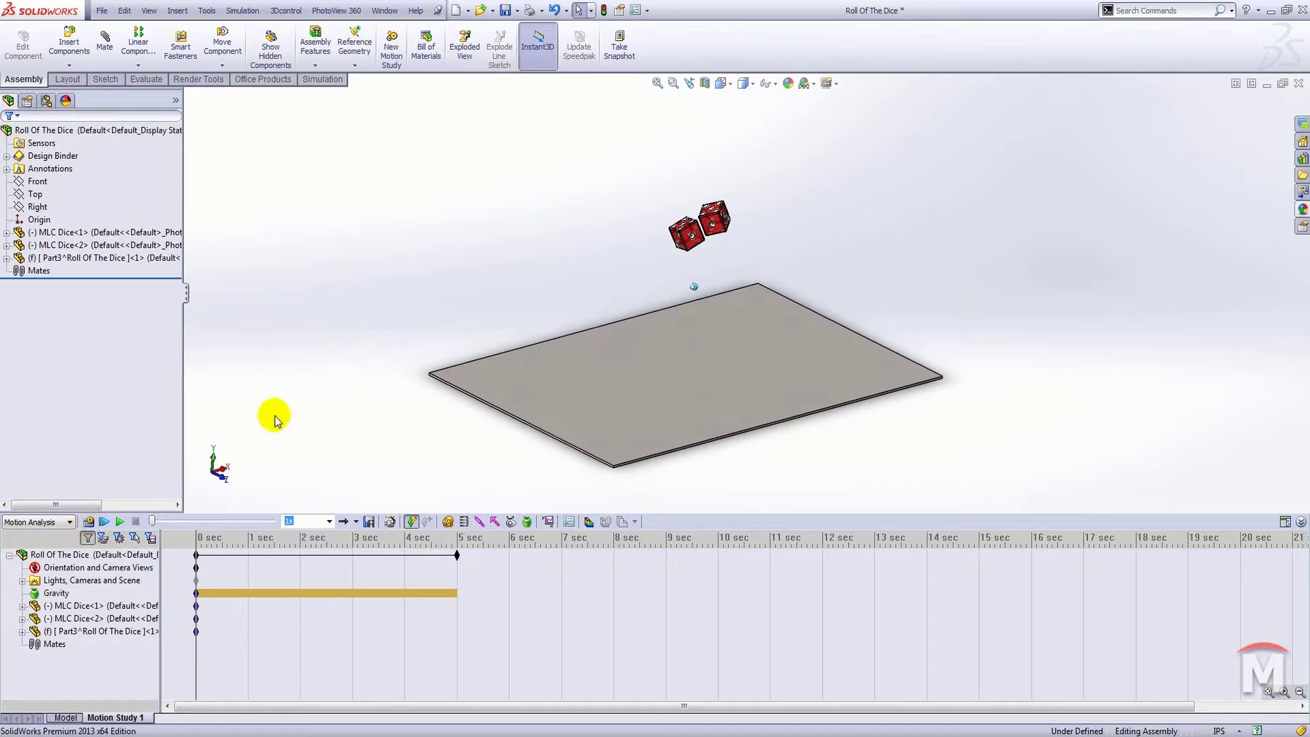
Step: Calculate the motion study, replay it from the start at 0.25x speed, and return the timeline to 0 sec
click(89, 523)
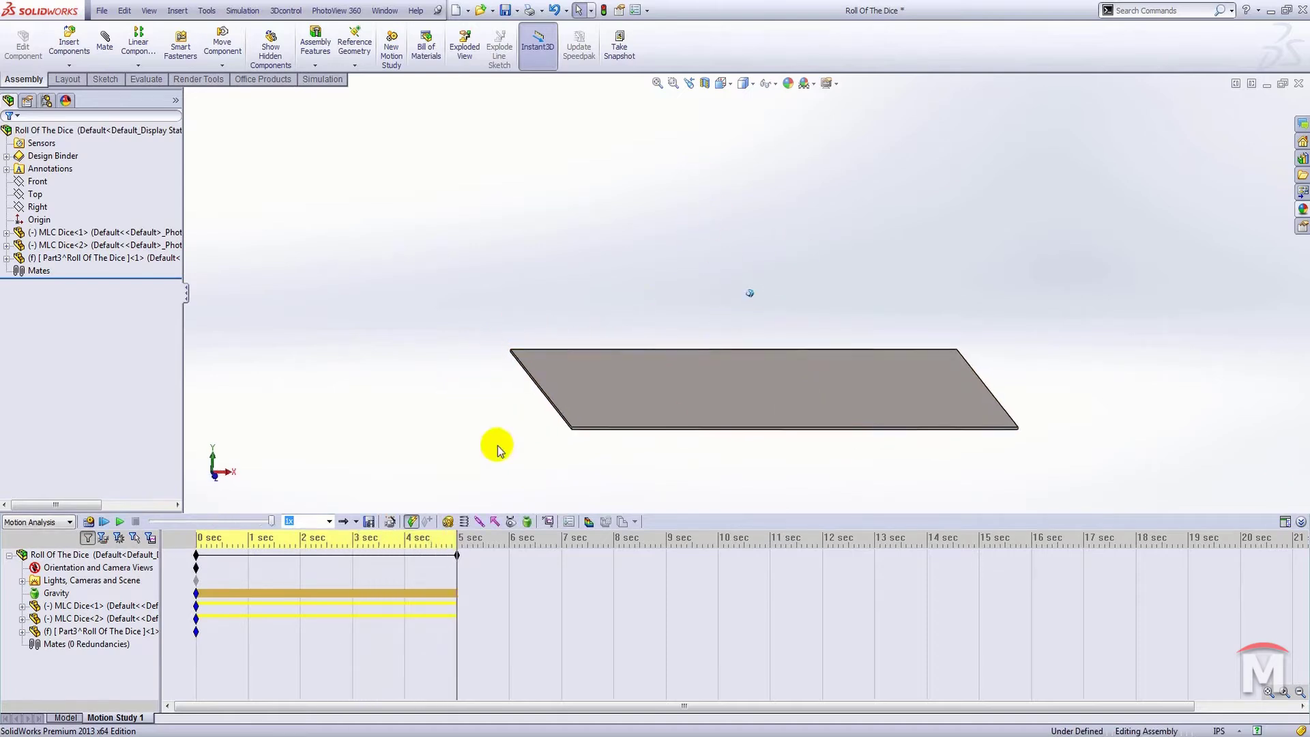
click(329, 521)
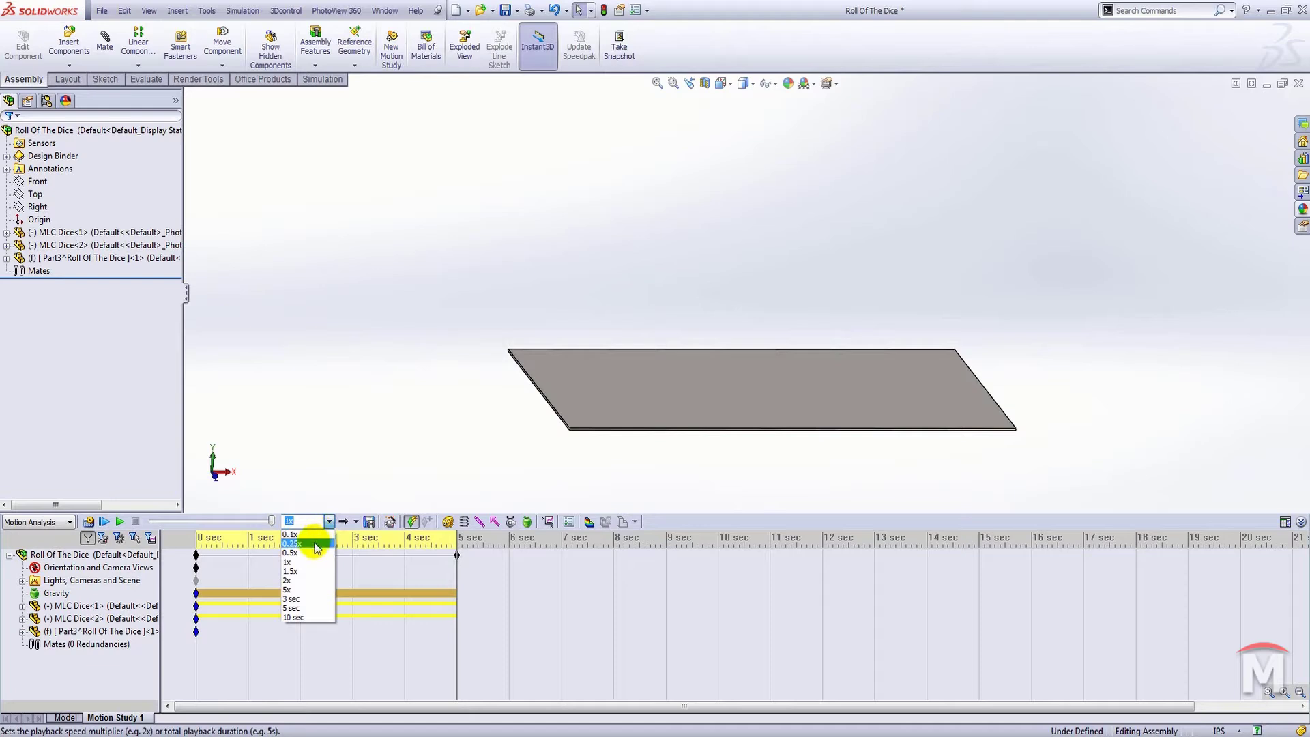
click(313, 543)
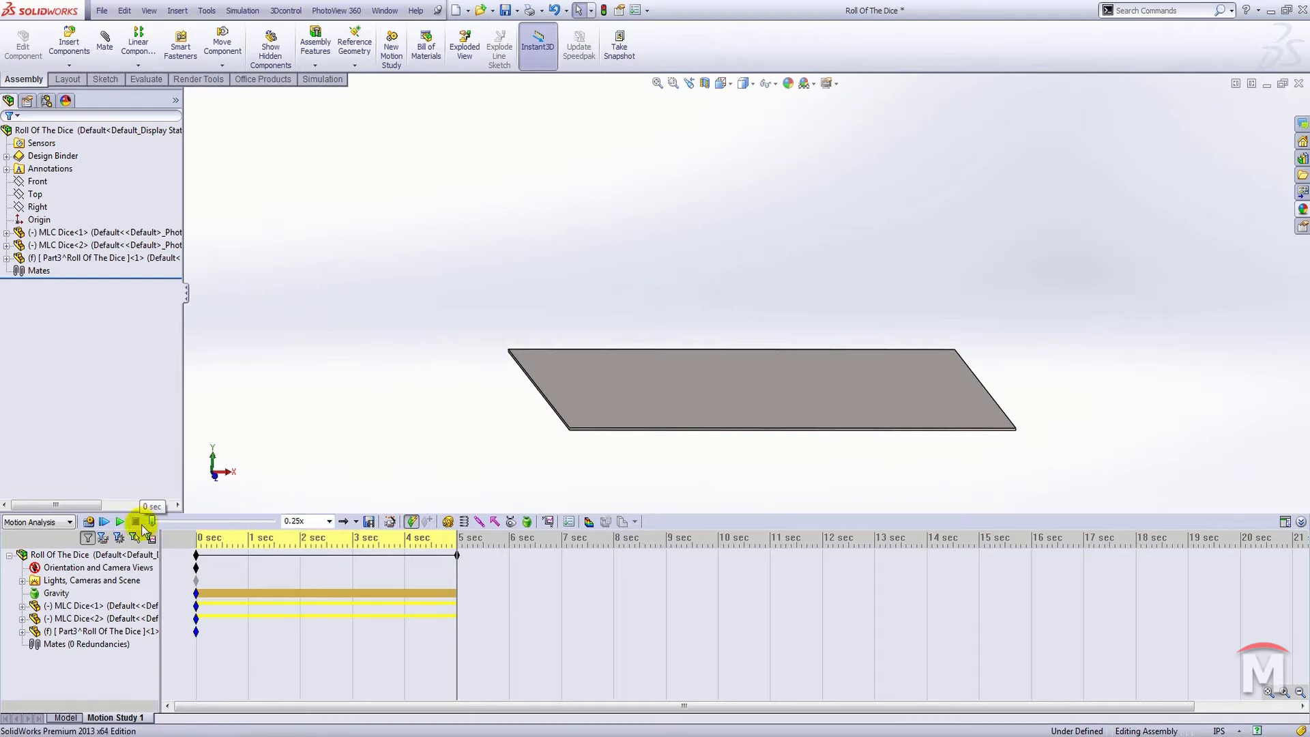
click(104, 523)
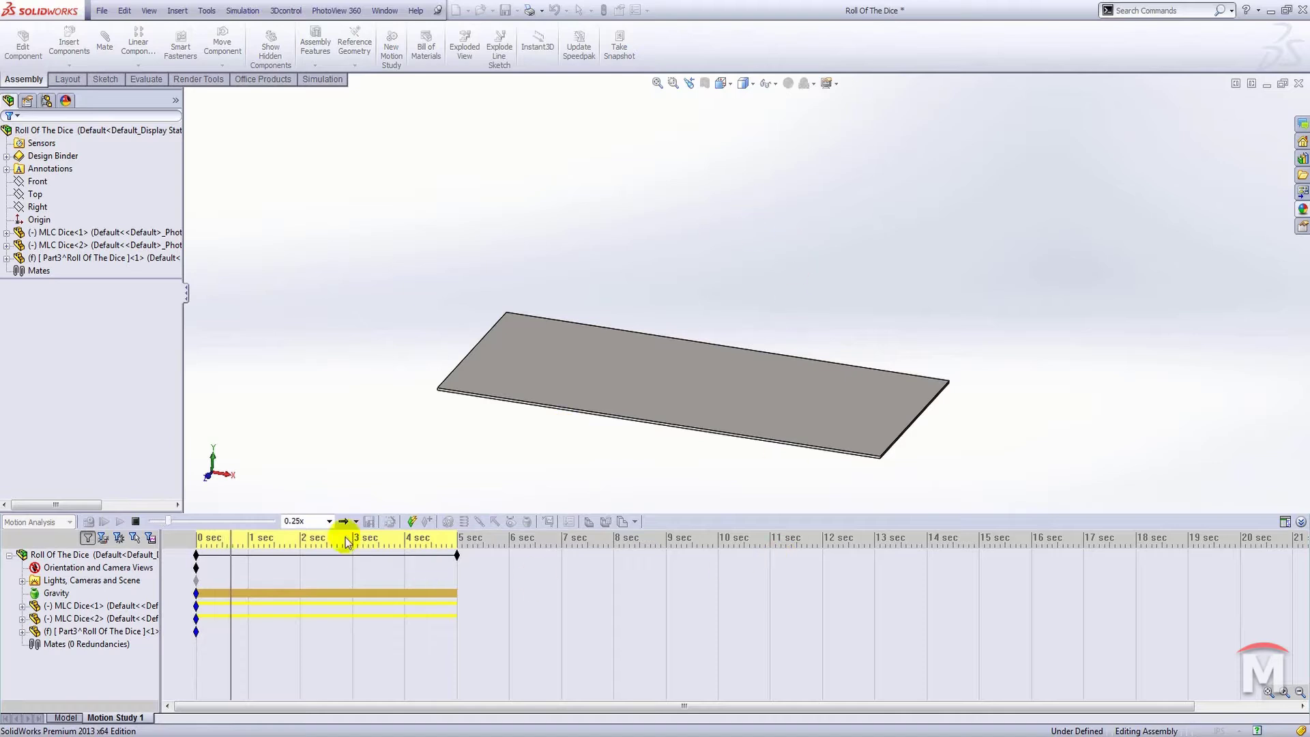
click(141, 520)
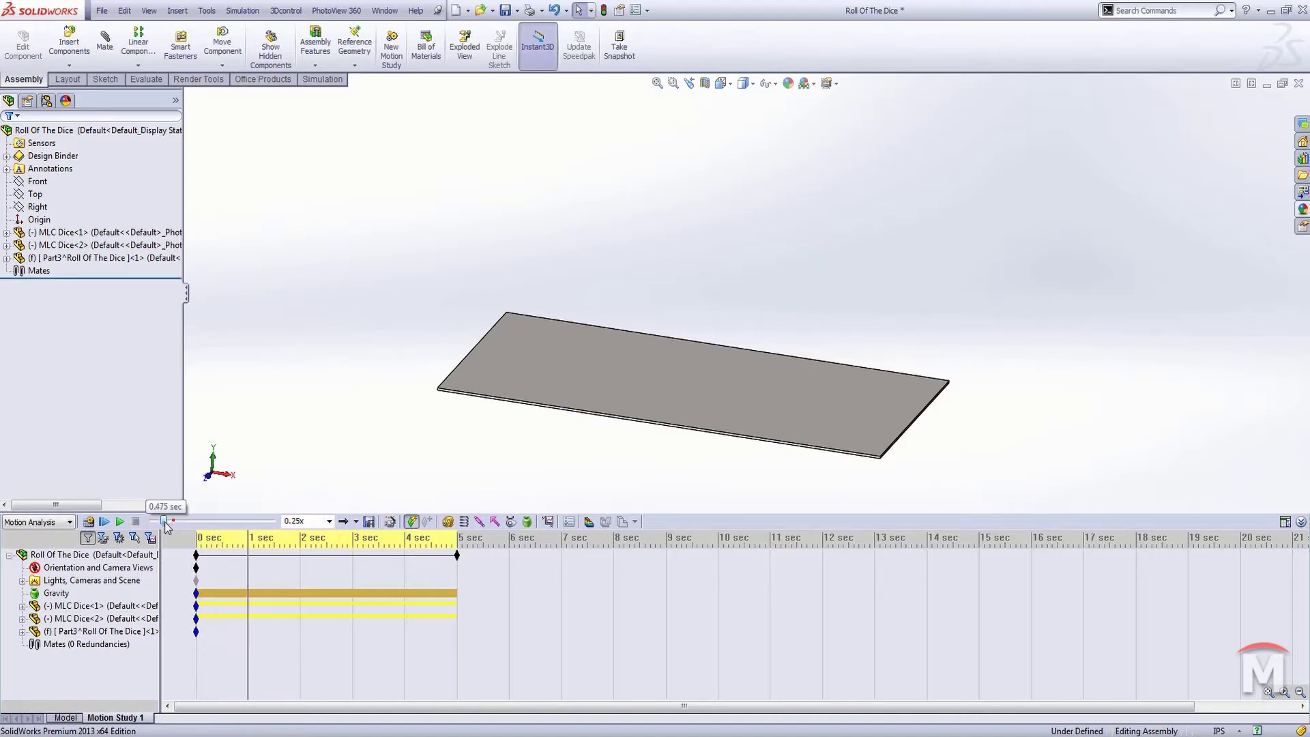
drag(174, 522, 144, 524)
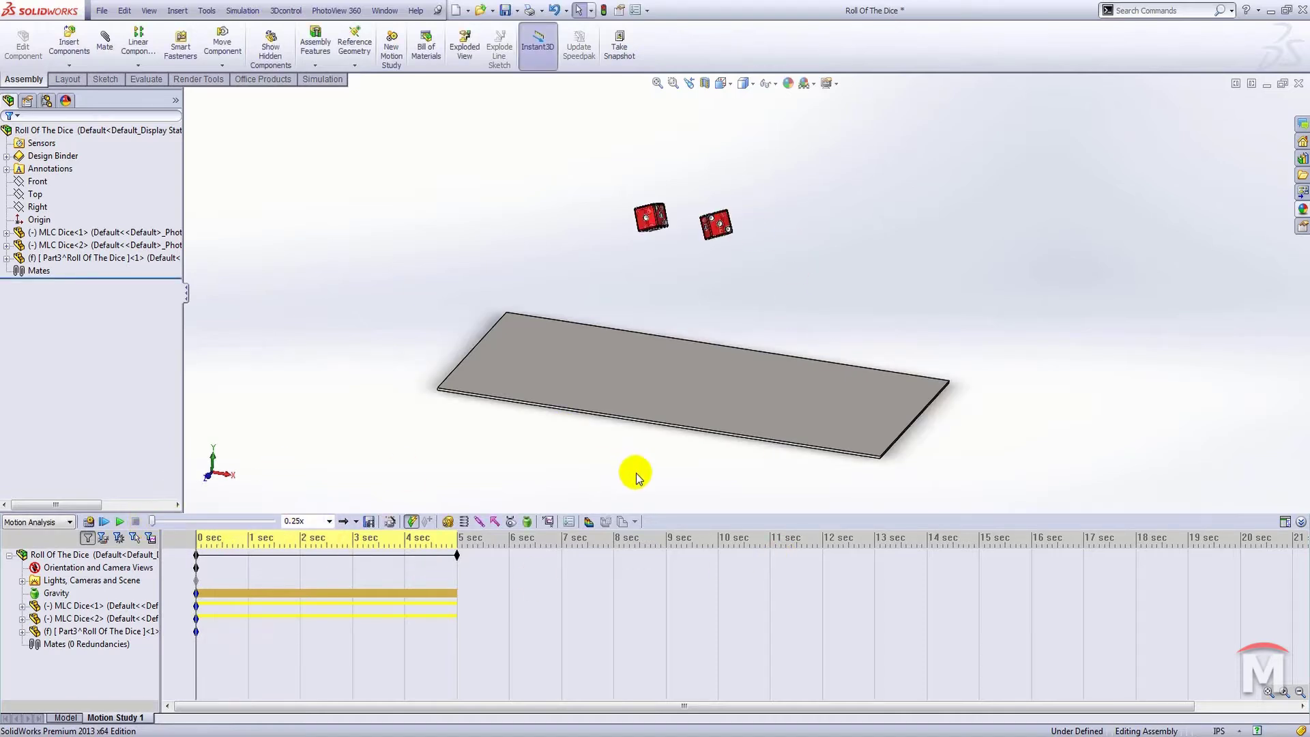
Step: Add a solid body contact between both dice and the plate, using Acrylic for both materials
click(514, 523)
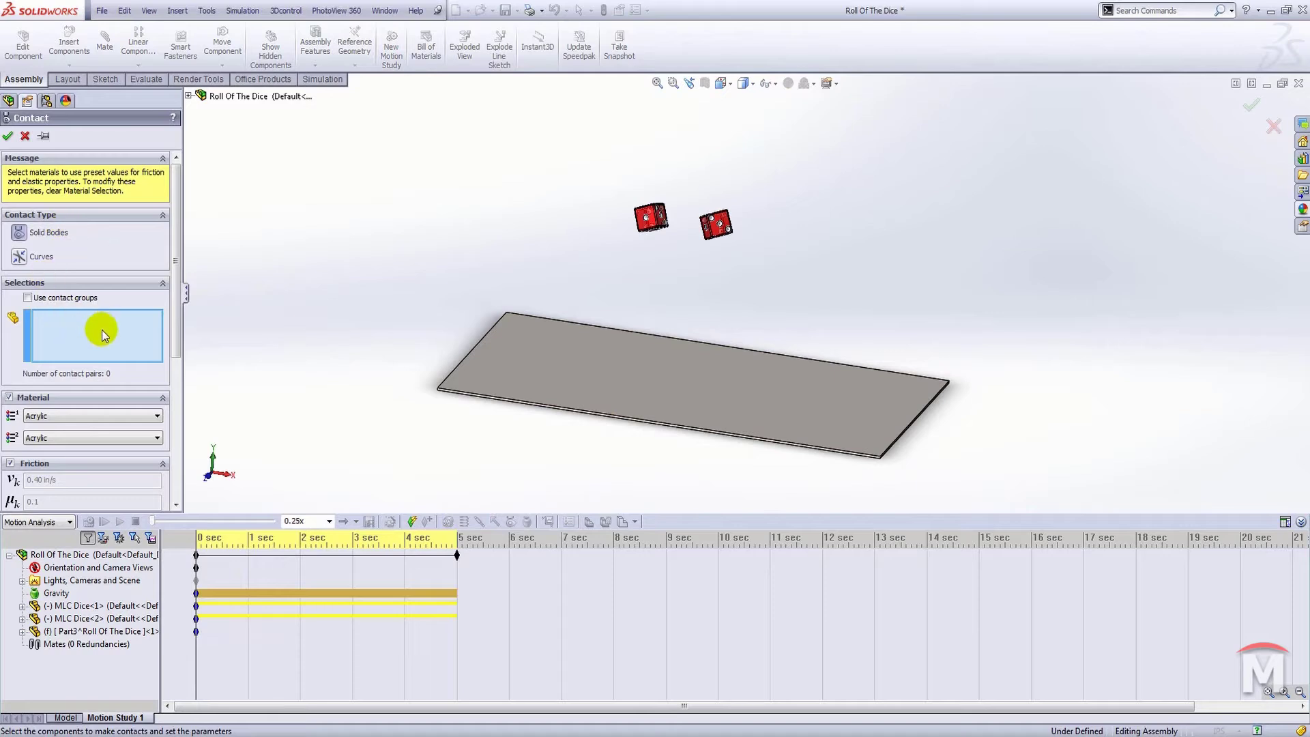
click(660, 220)
click(703, 223)
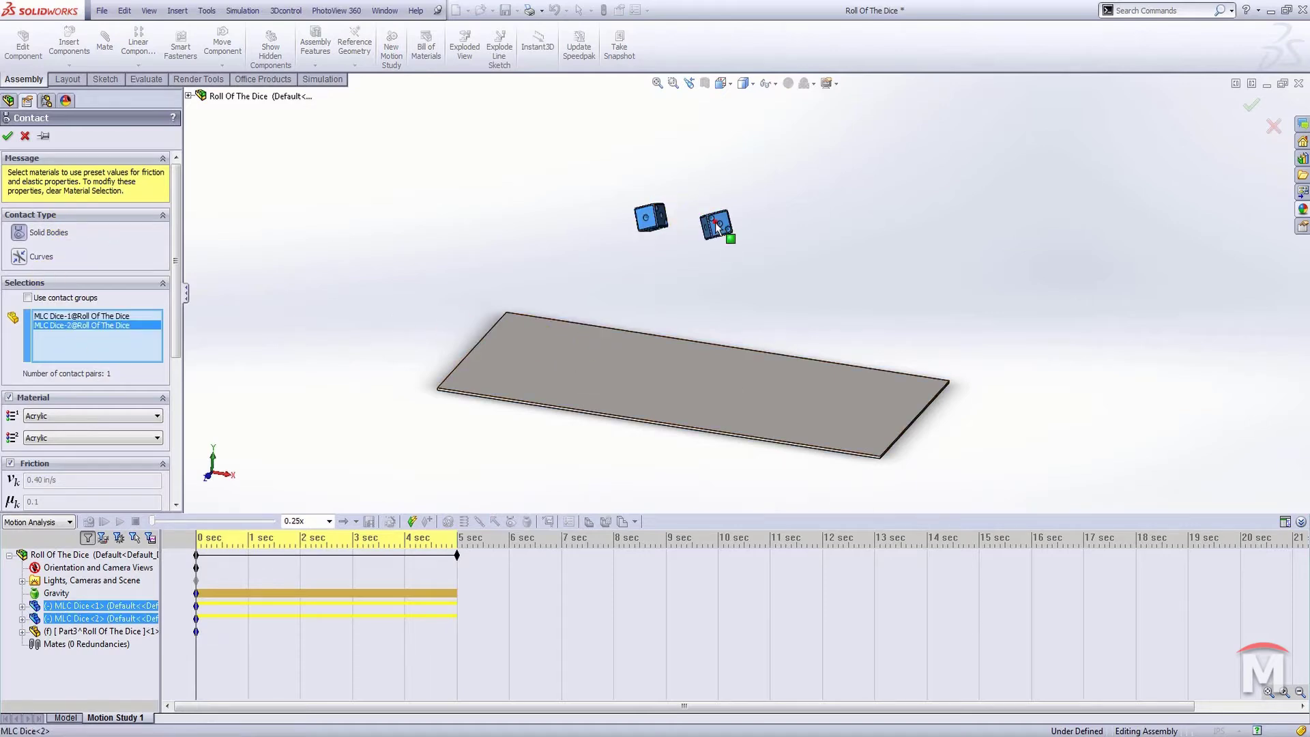
click(608, 345)
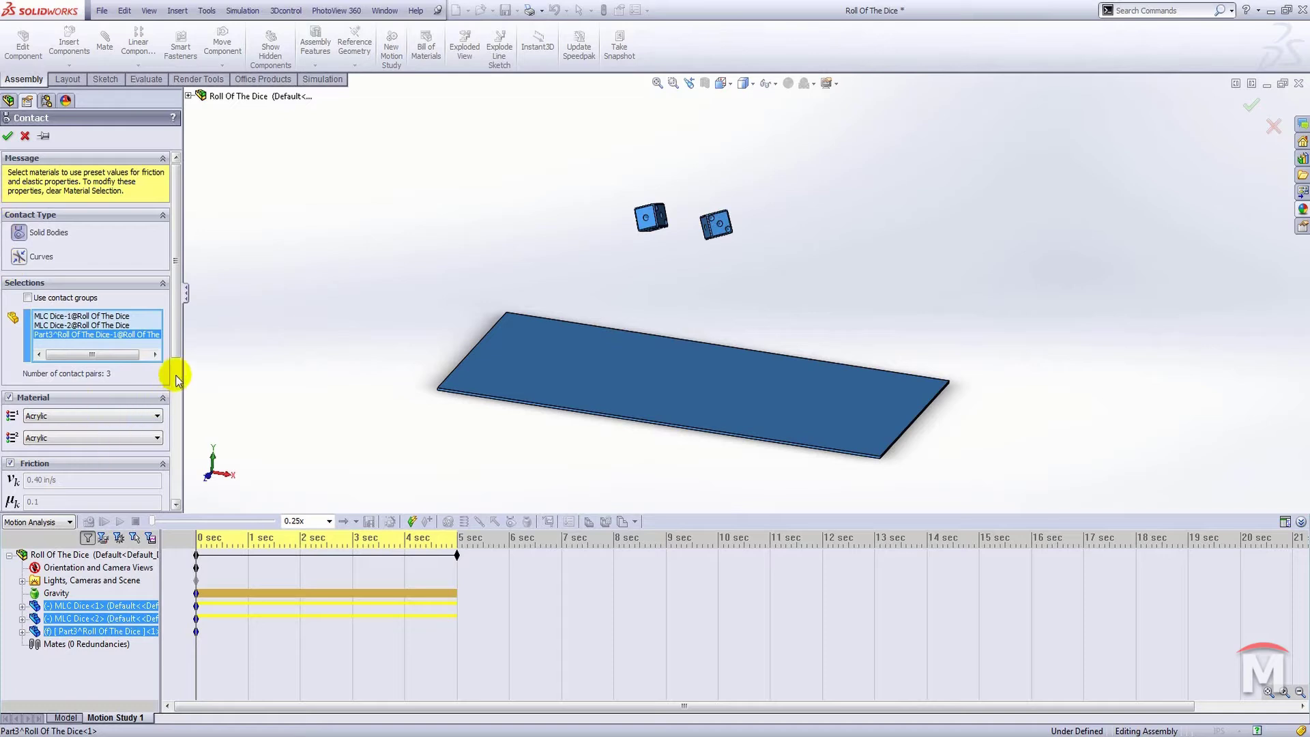
drag(176, 350, 176, 399)
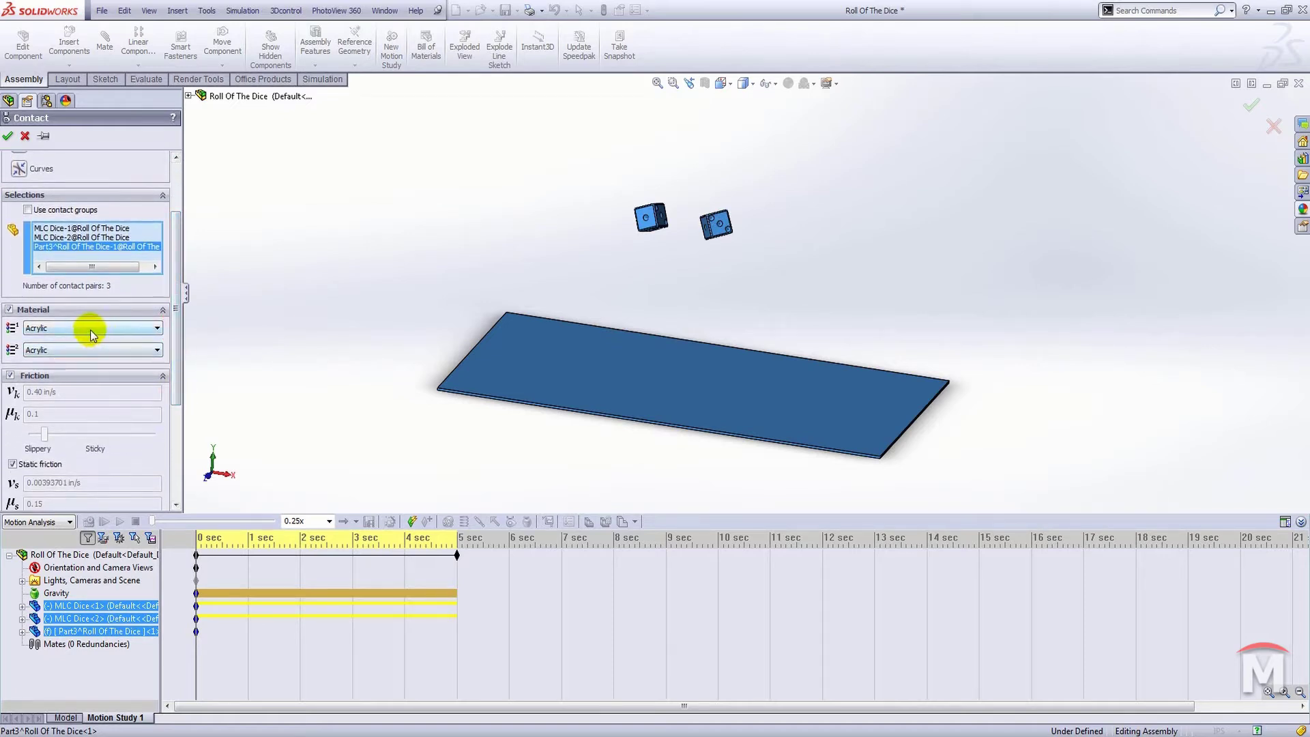
drag(176, 328, 175, 454)
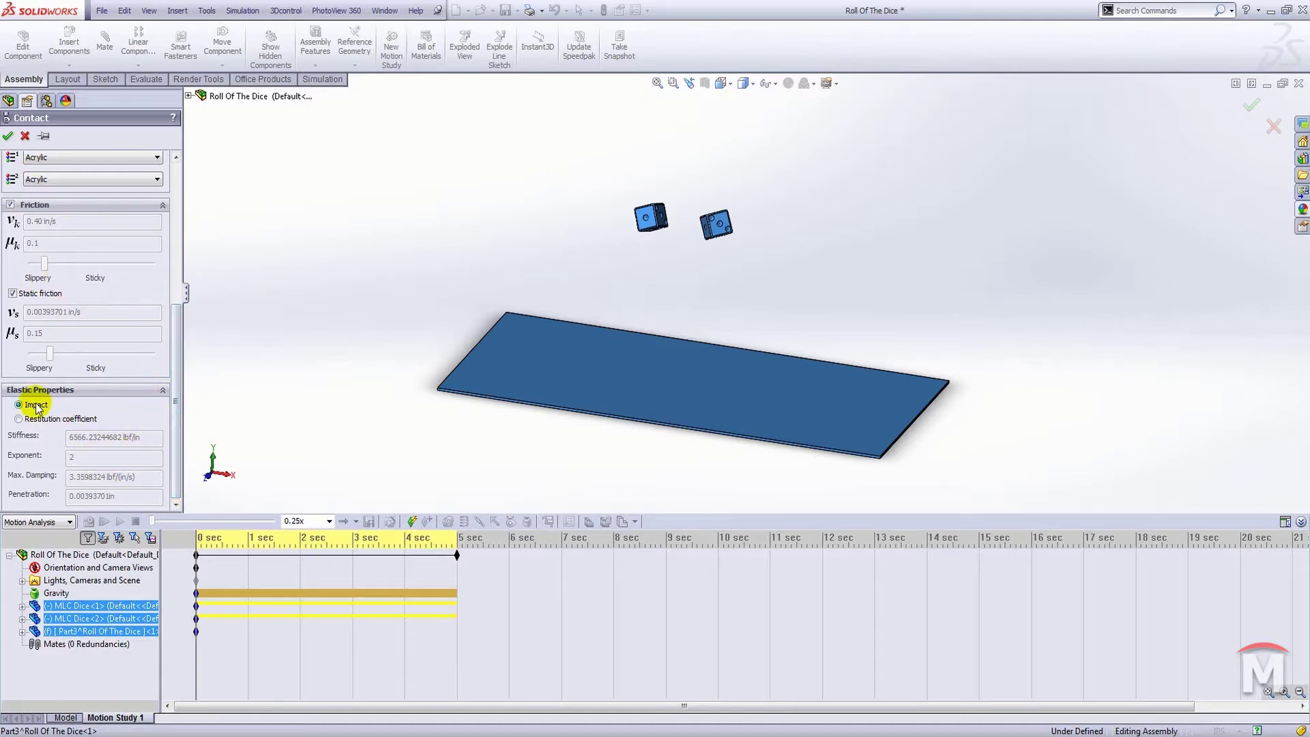
drag(175, 395, 183, 222)
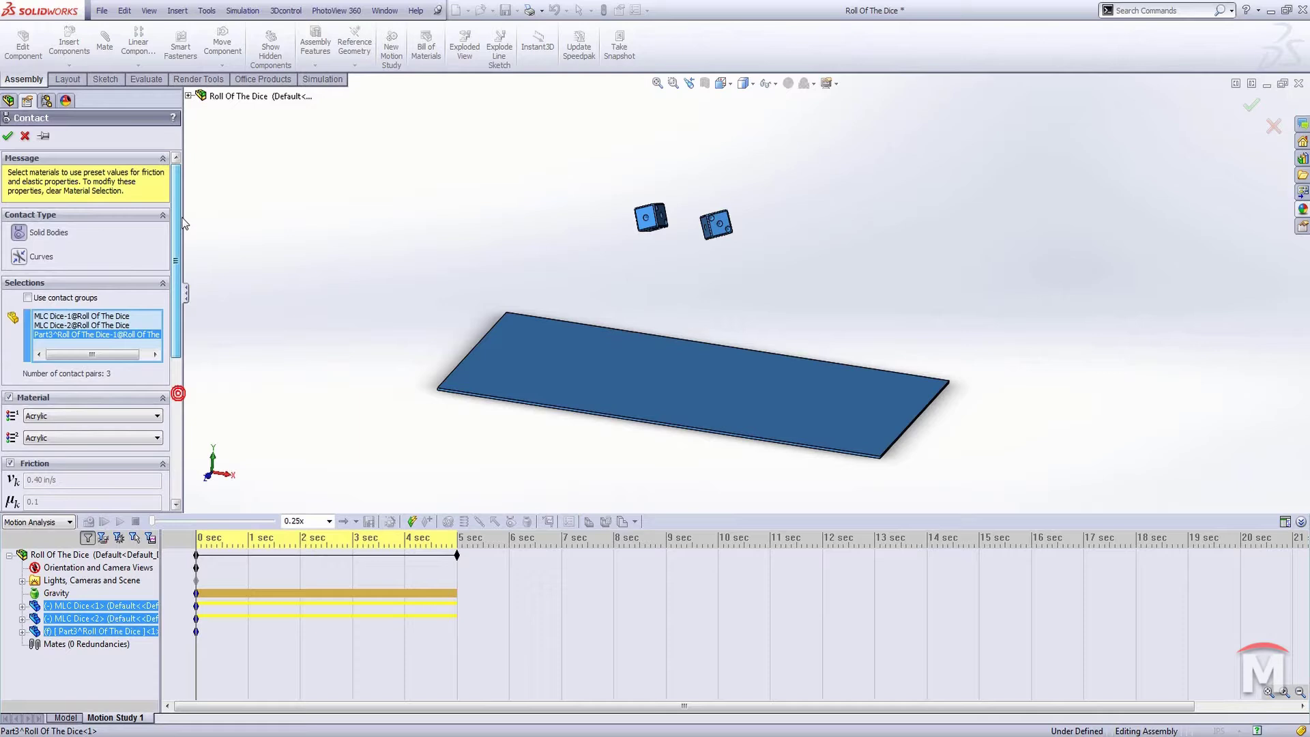
click(8, 137)
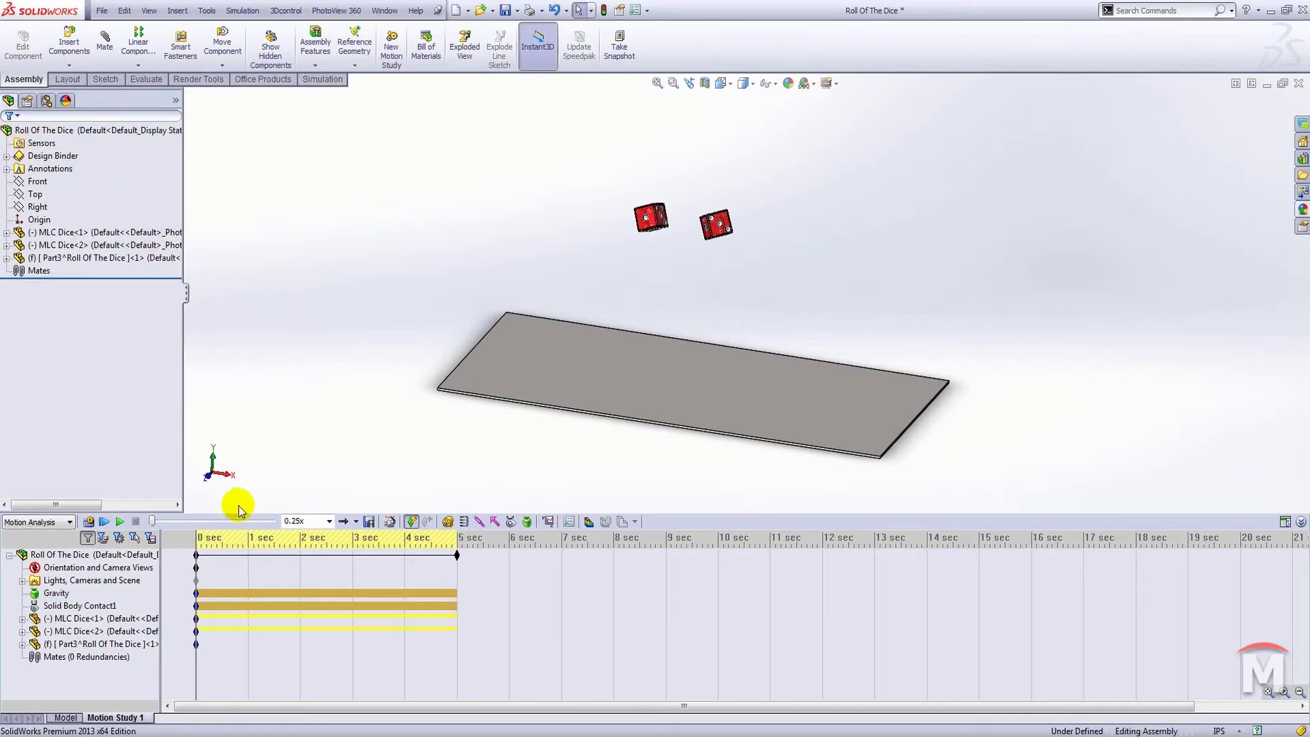
Step: Recalculate the motion study with the solid body contact included
click(89, 521)
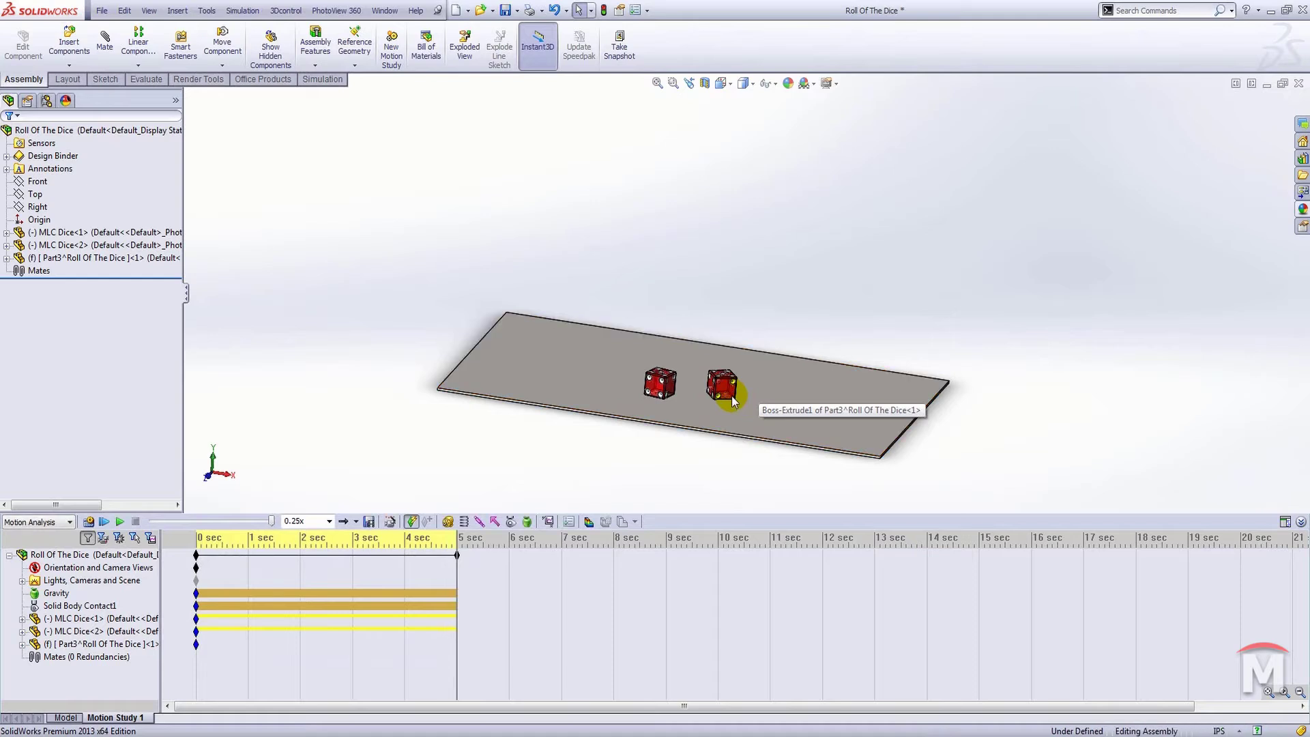
click(475, 557)
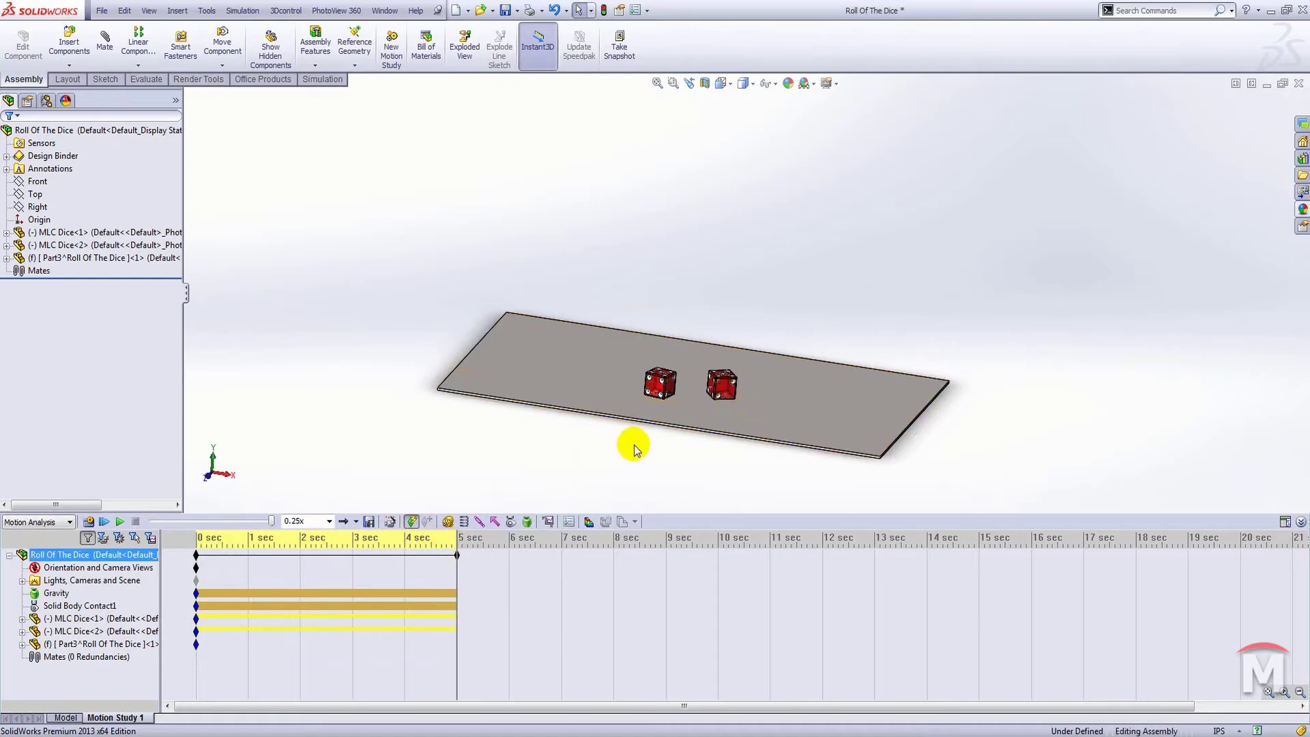
Step: Examine the plate's Boss-Extrude1 feature and the study's Motion Analysis properties
click(7, 258)
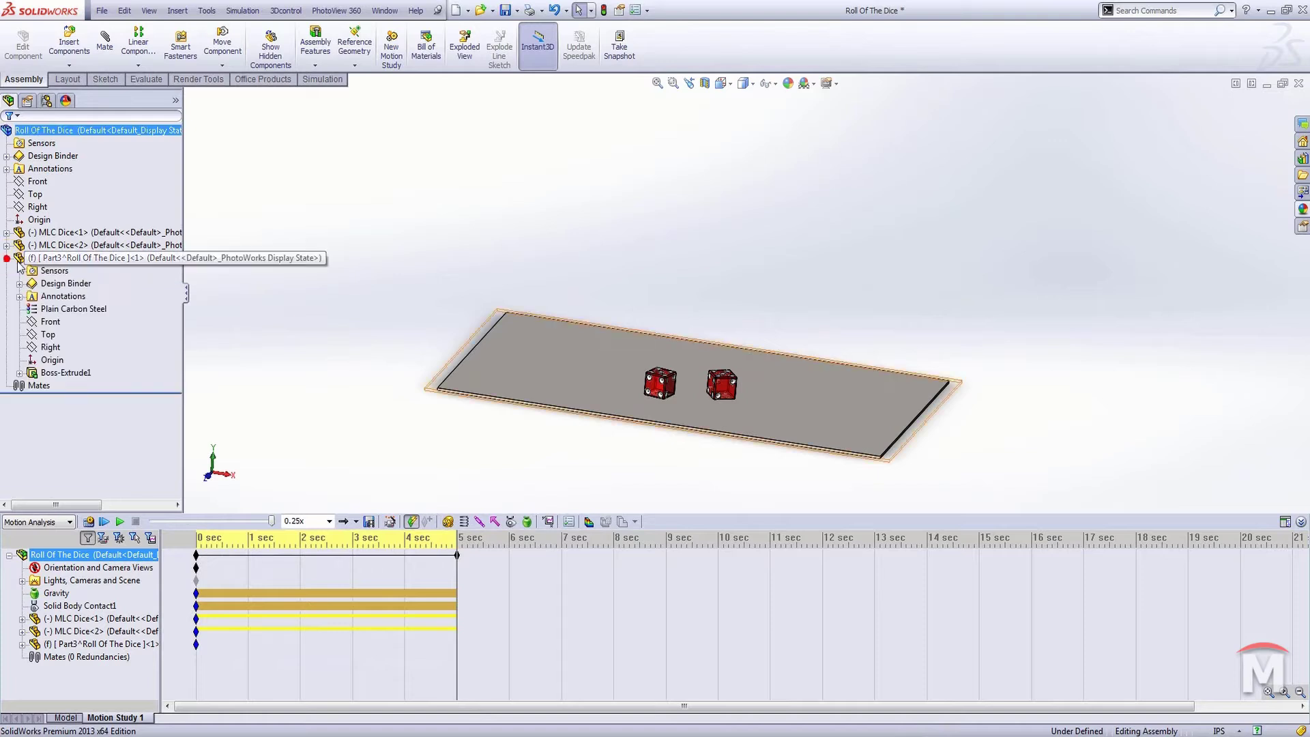
click(39, 374)
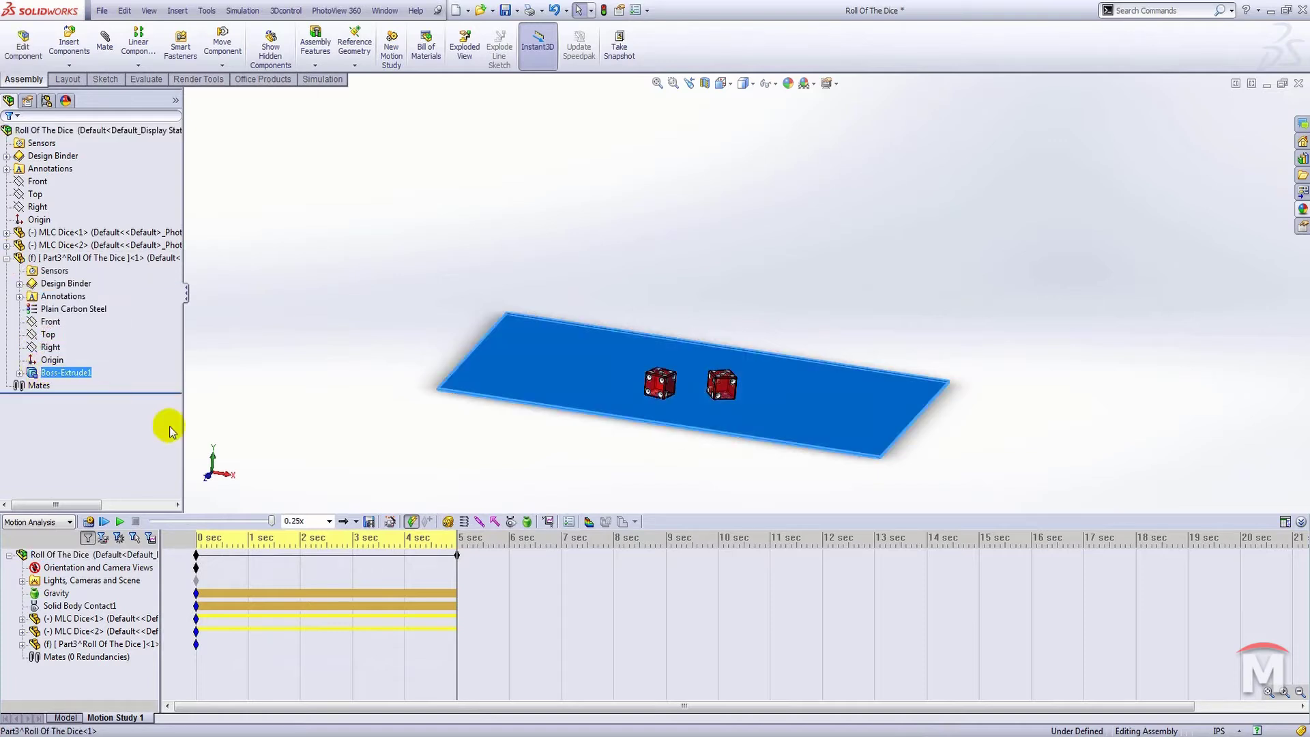
click(569, 522)
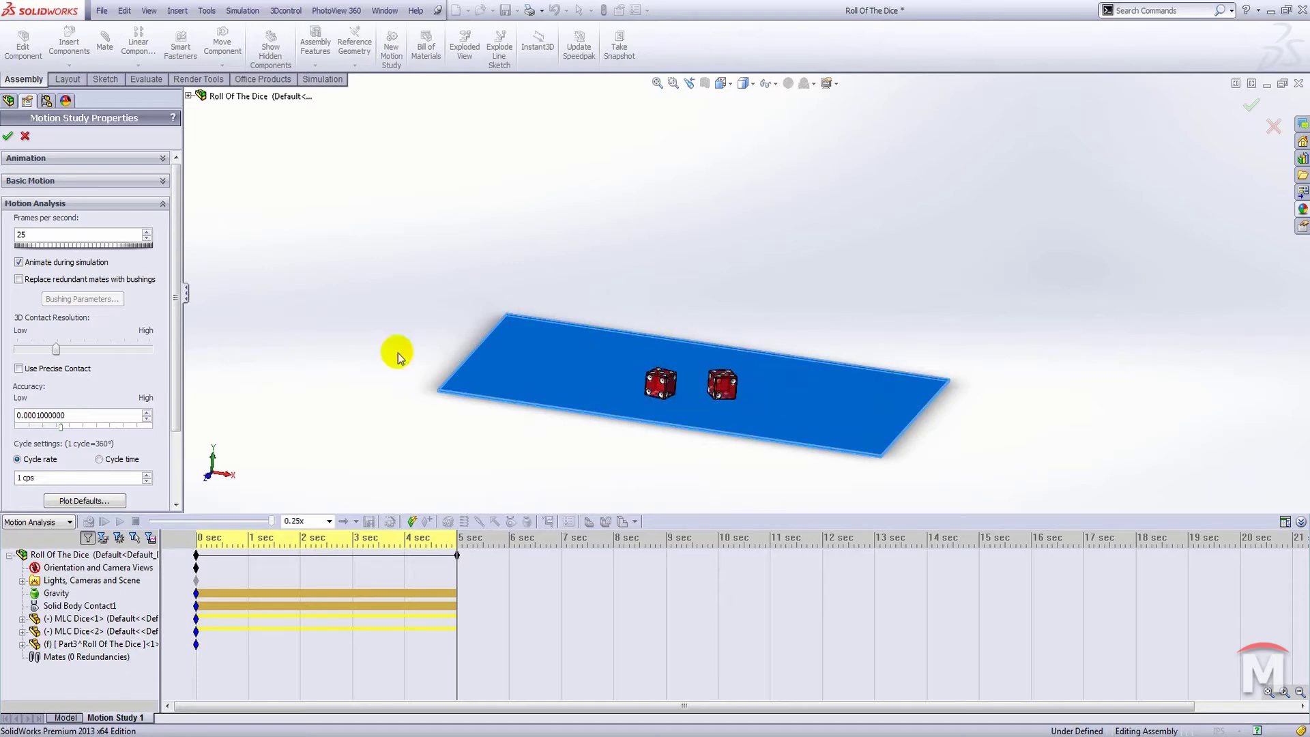
click(7, 140)
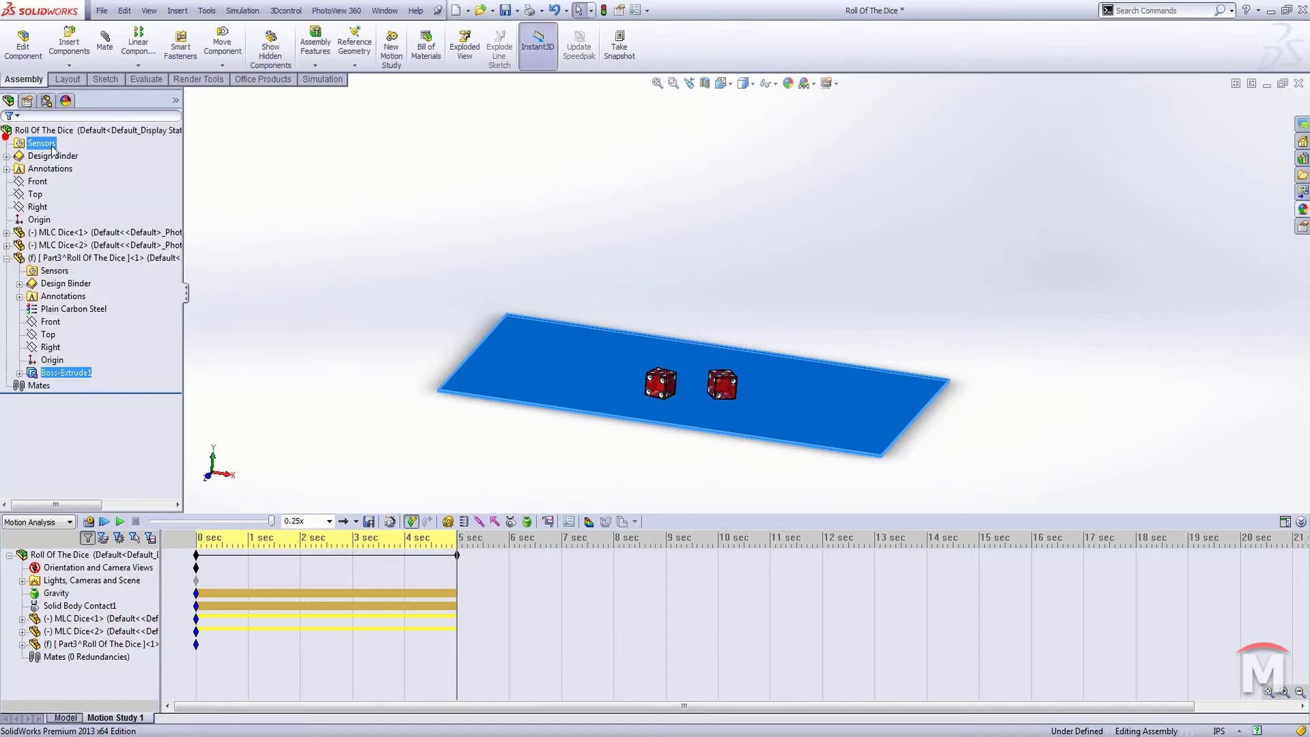
Step: Inspect the landed dice up close, then replay the study from the start and set the playback speed to 0.1x
scroll(746, 409, down, 5)
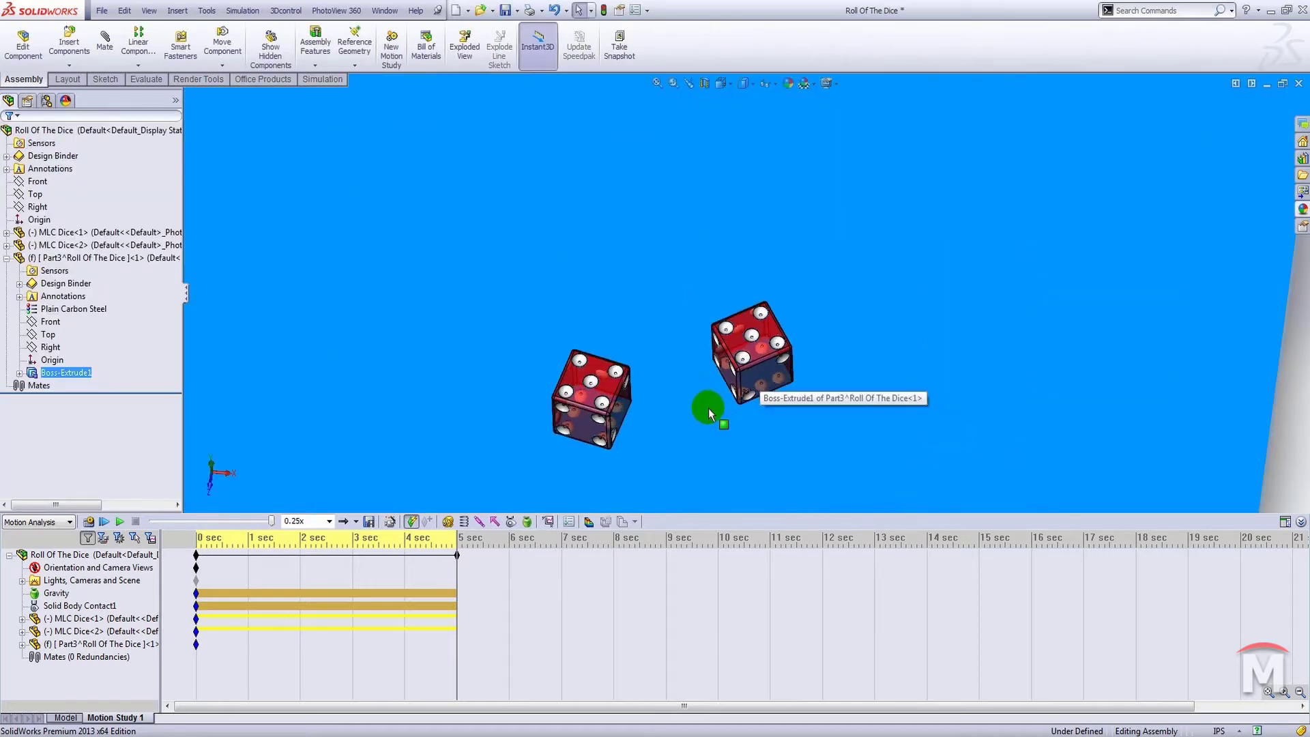
scroll(740, 350, up, 2)
scroll(812, 336, up, 3)
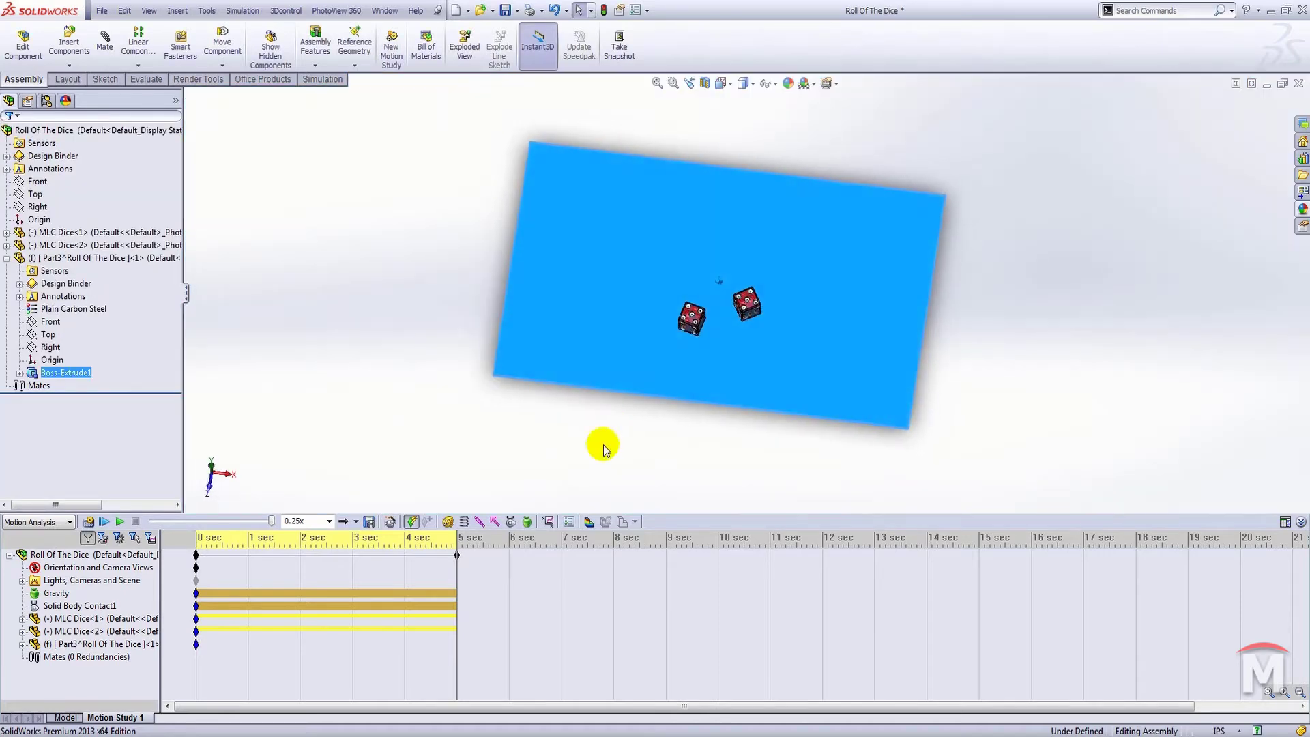
click(102, 522)
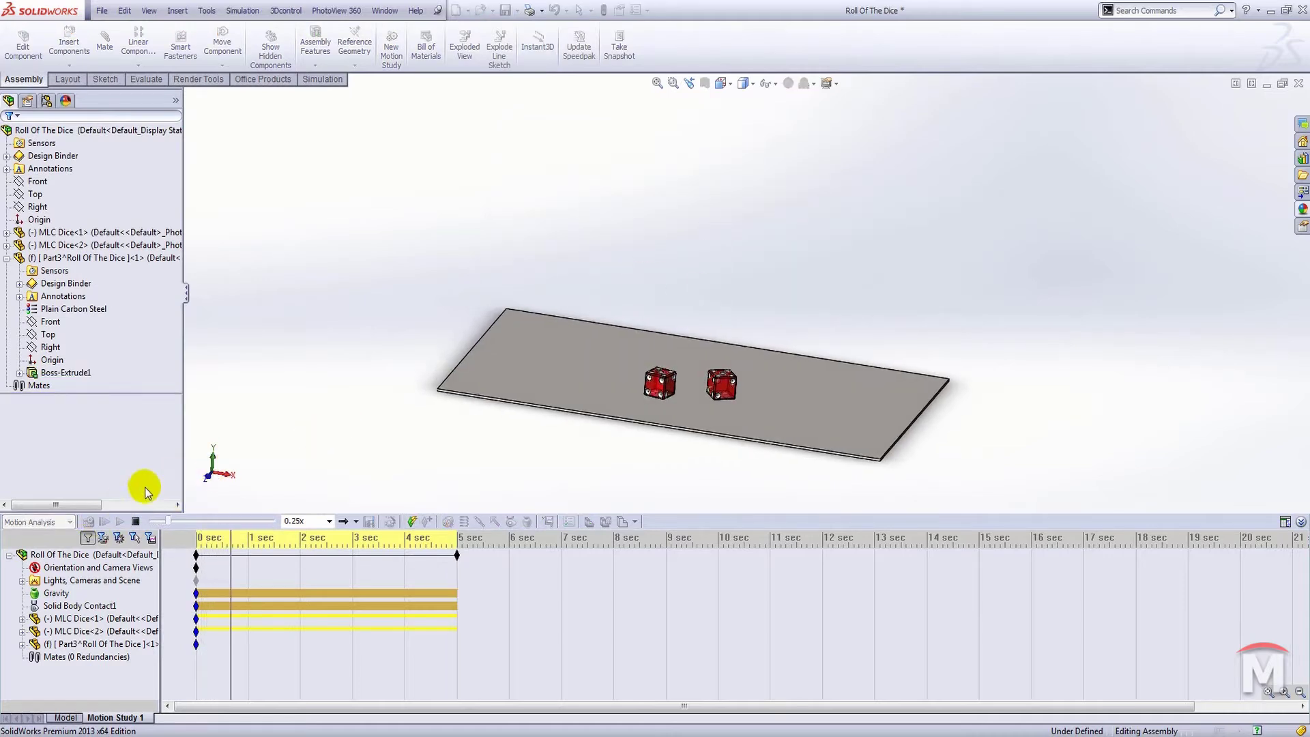
click(328, 522)
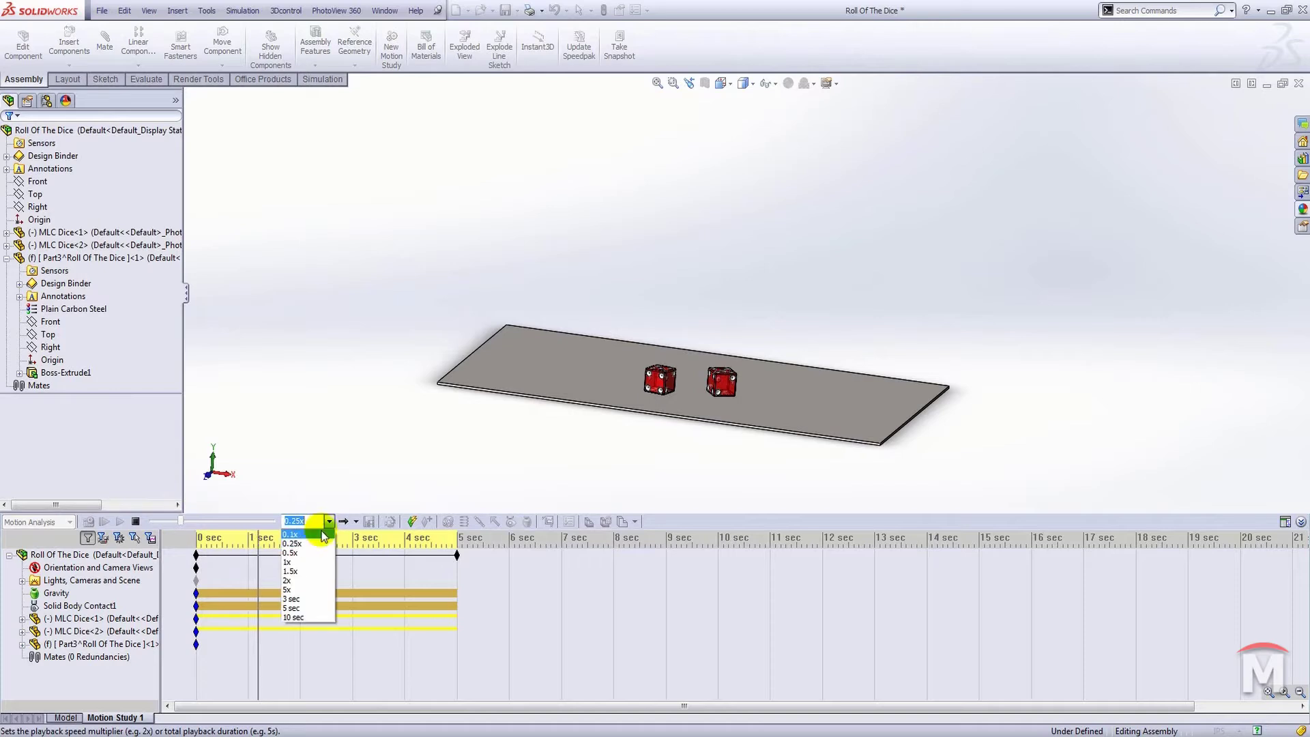
click(295, 533)
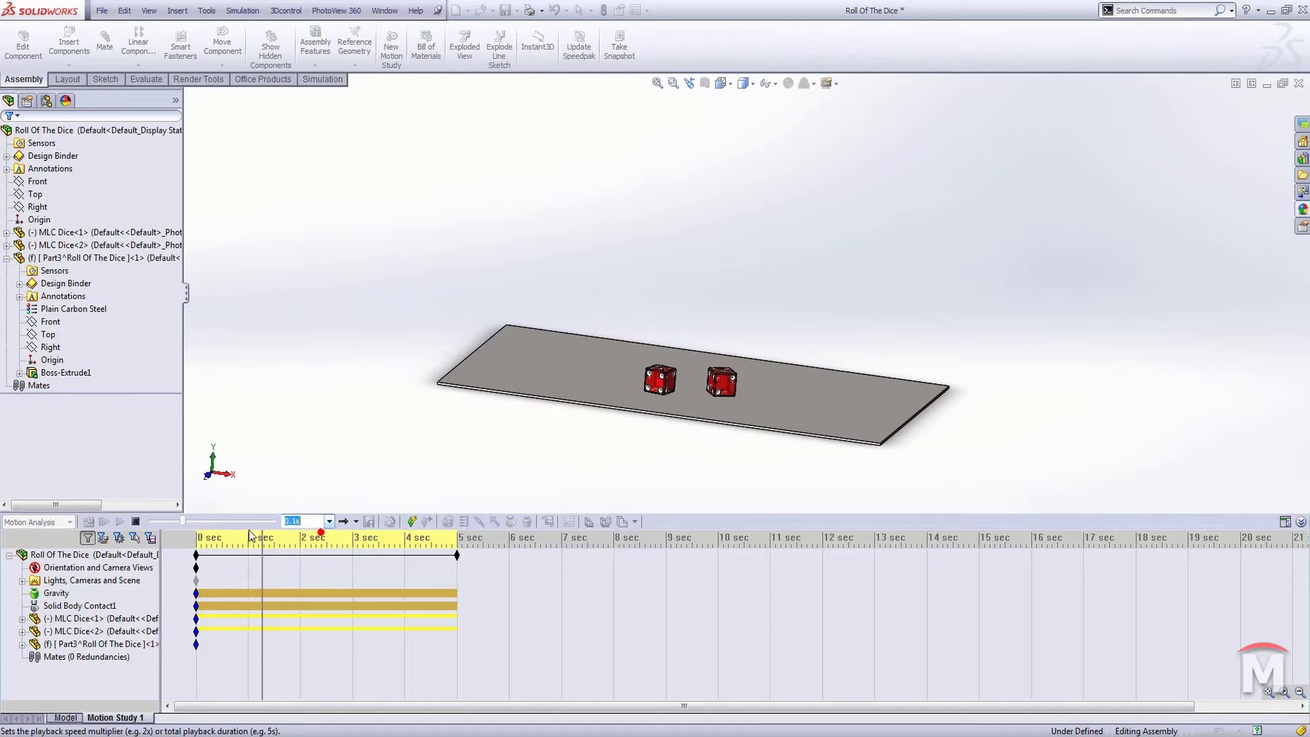
Step: Replay the dice drop from the start at 0.1x, stop it and return the timeline to 0 seconds
click(136, 521)
click(114, 522)
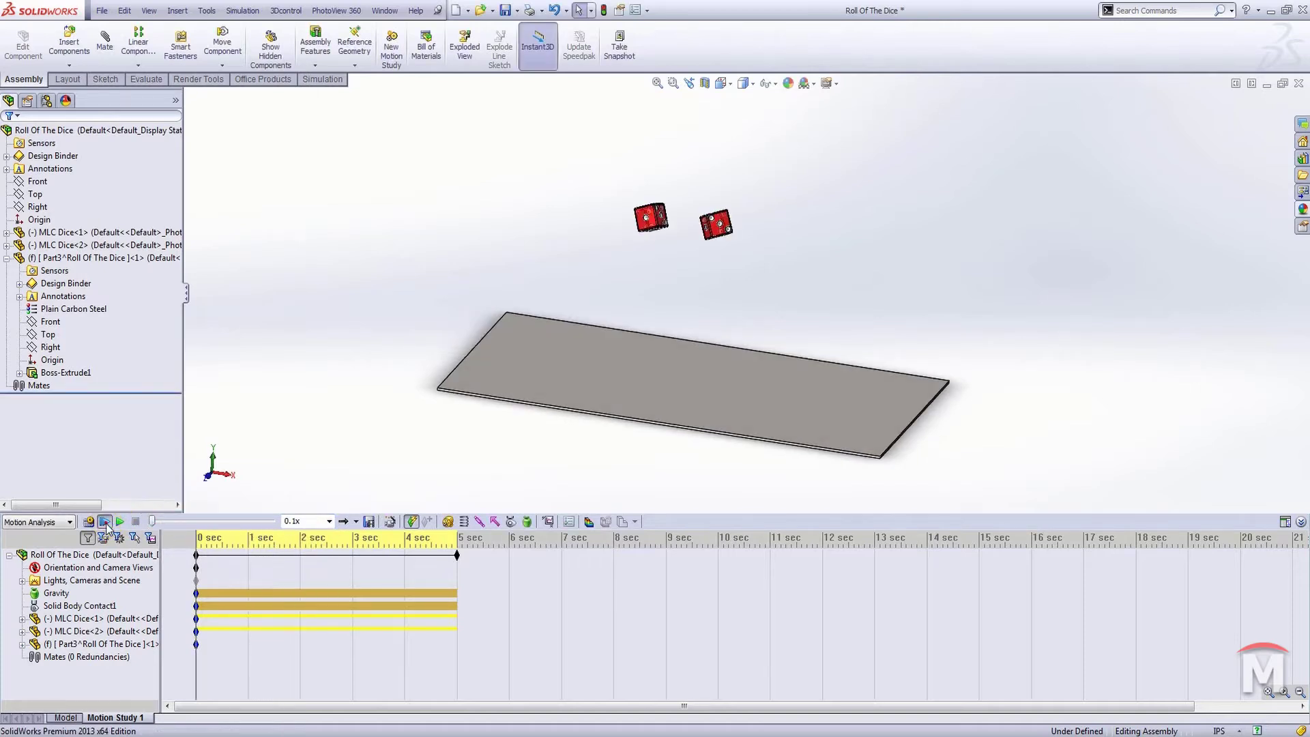
click(105, 523)
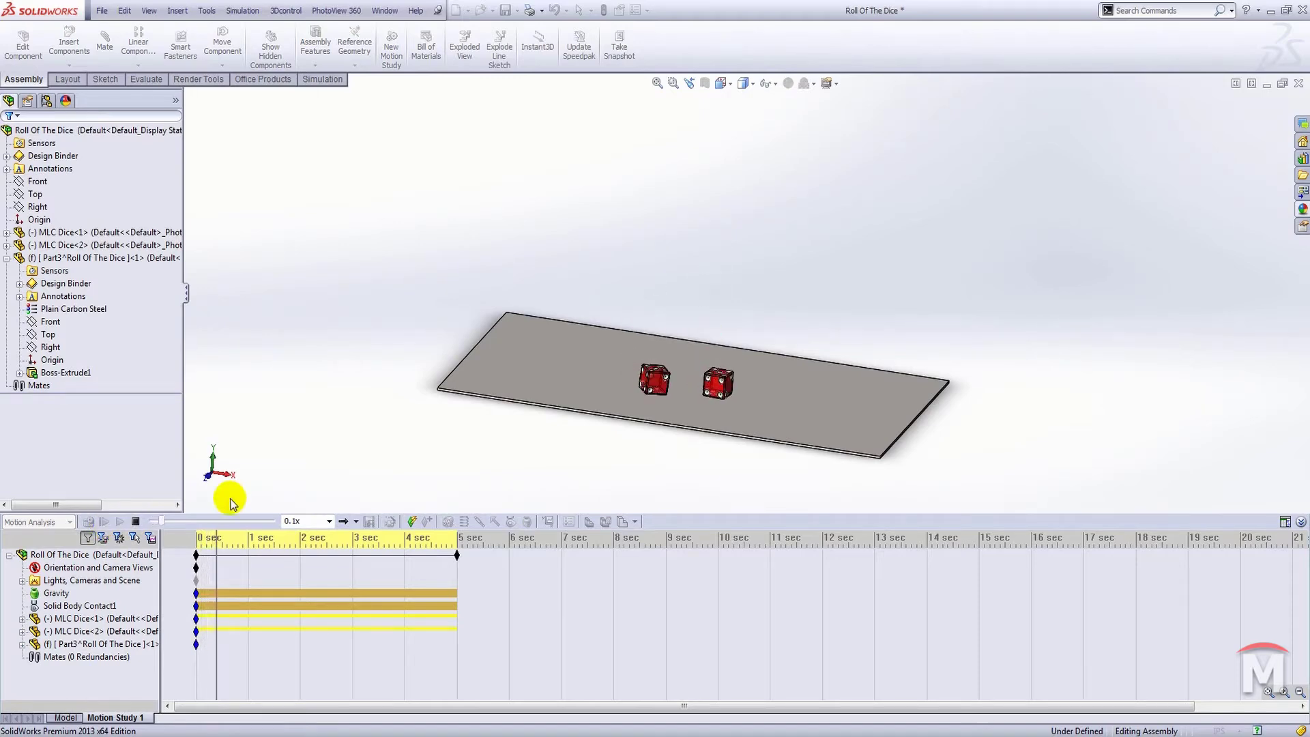
click(134, 522)
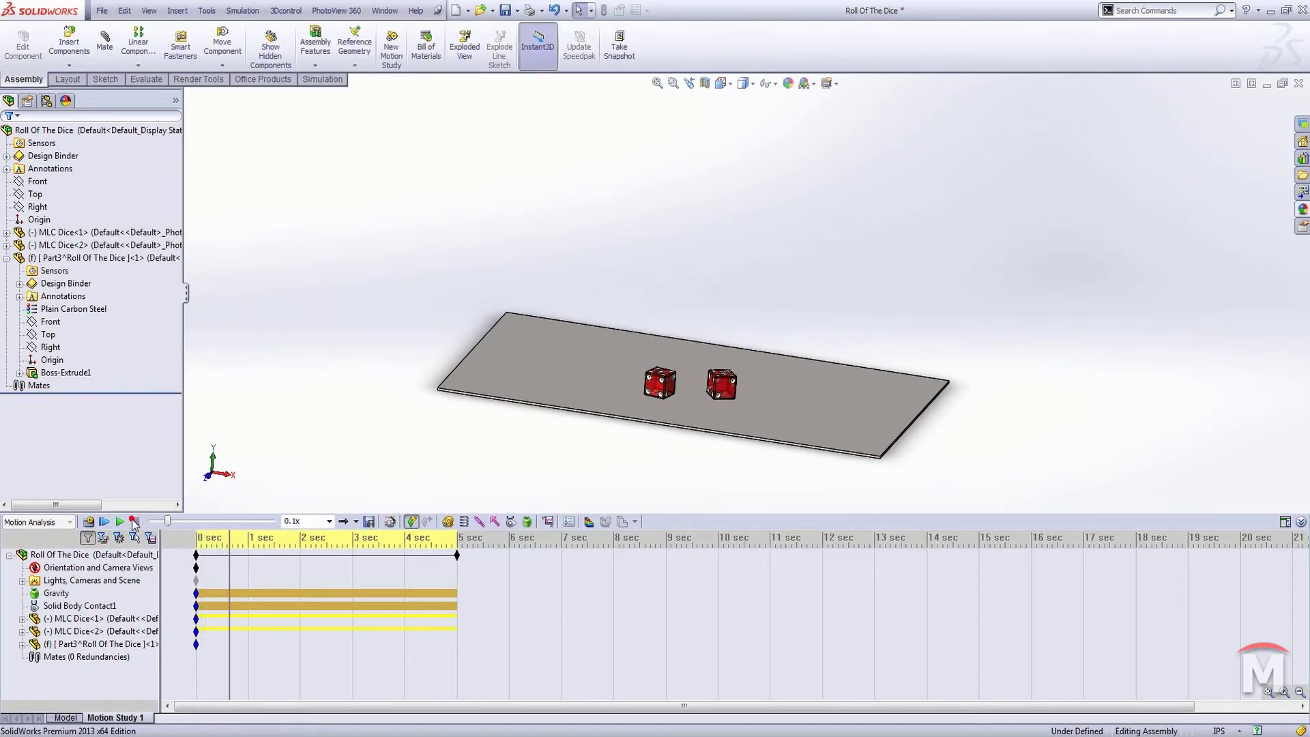
drag(169, 522, 152, 522)
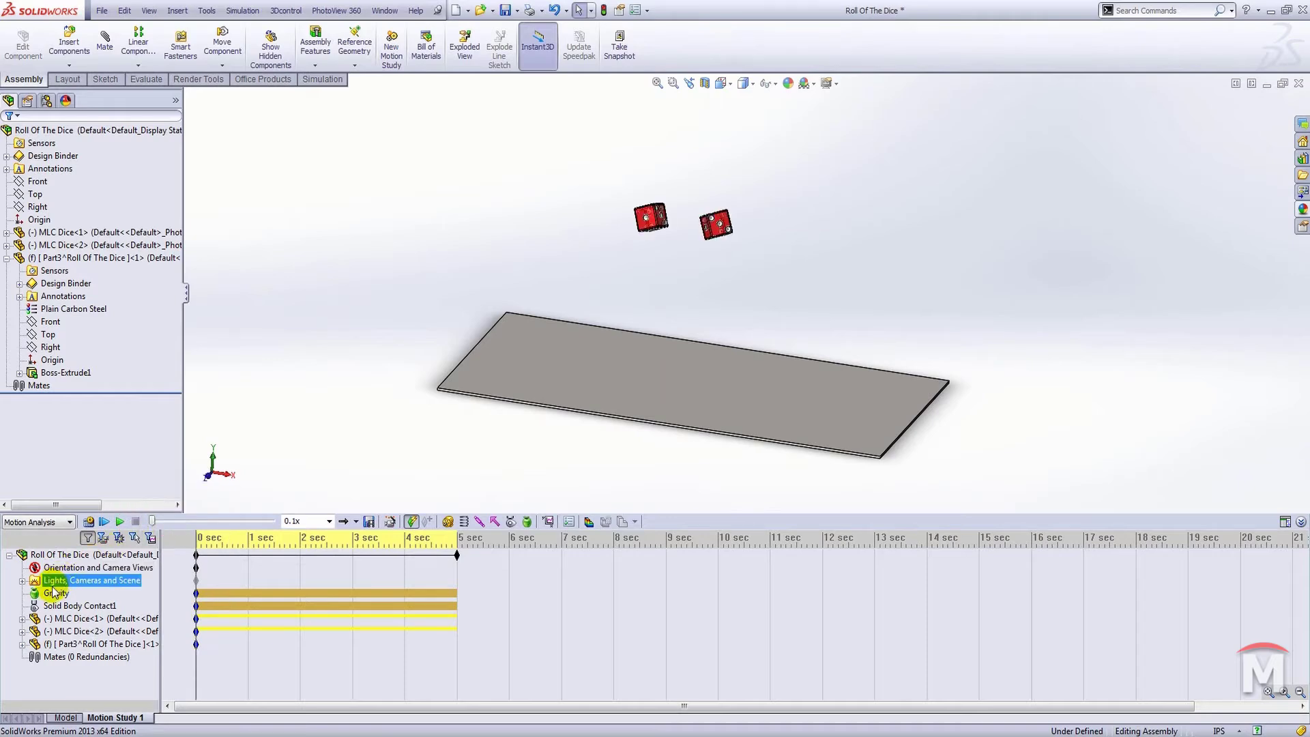
Step: Raise the MLC Dice<1> die well above the other one and turn it to a new starting orientation using Move Component
click(108, 555)
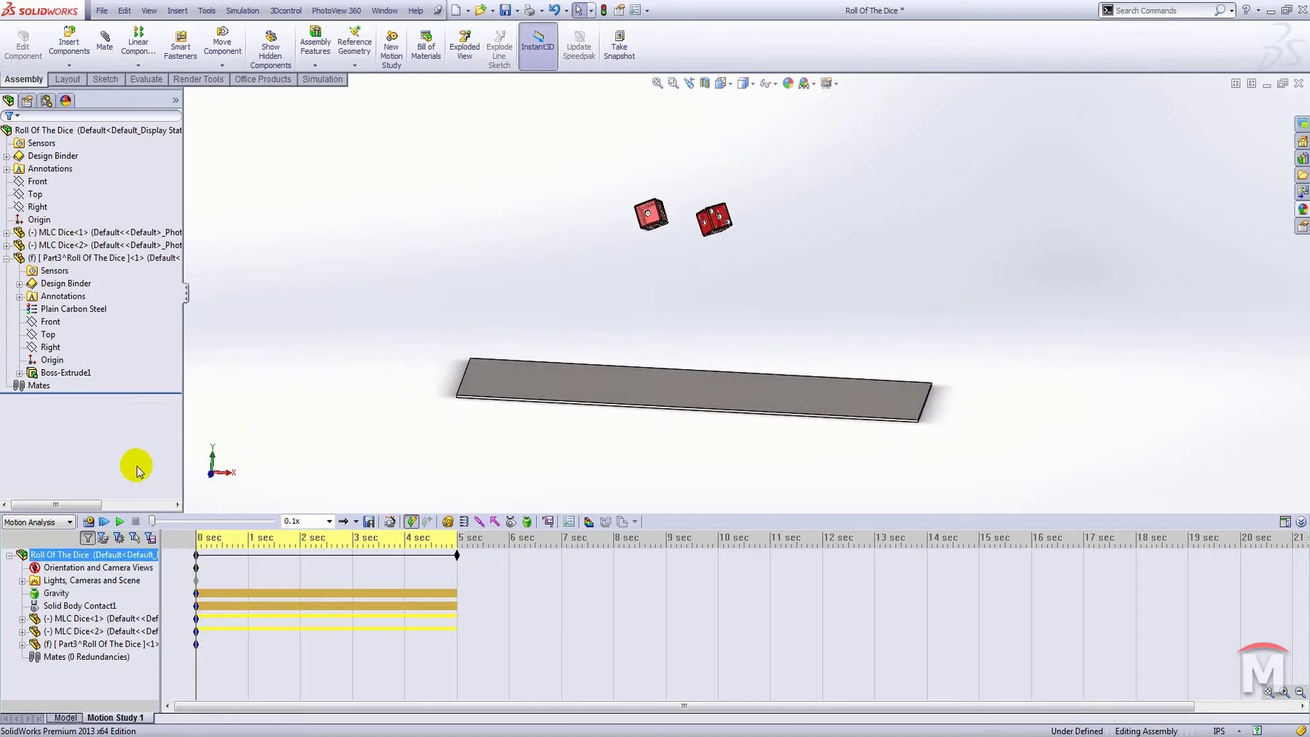
click(670, 206)
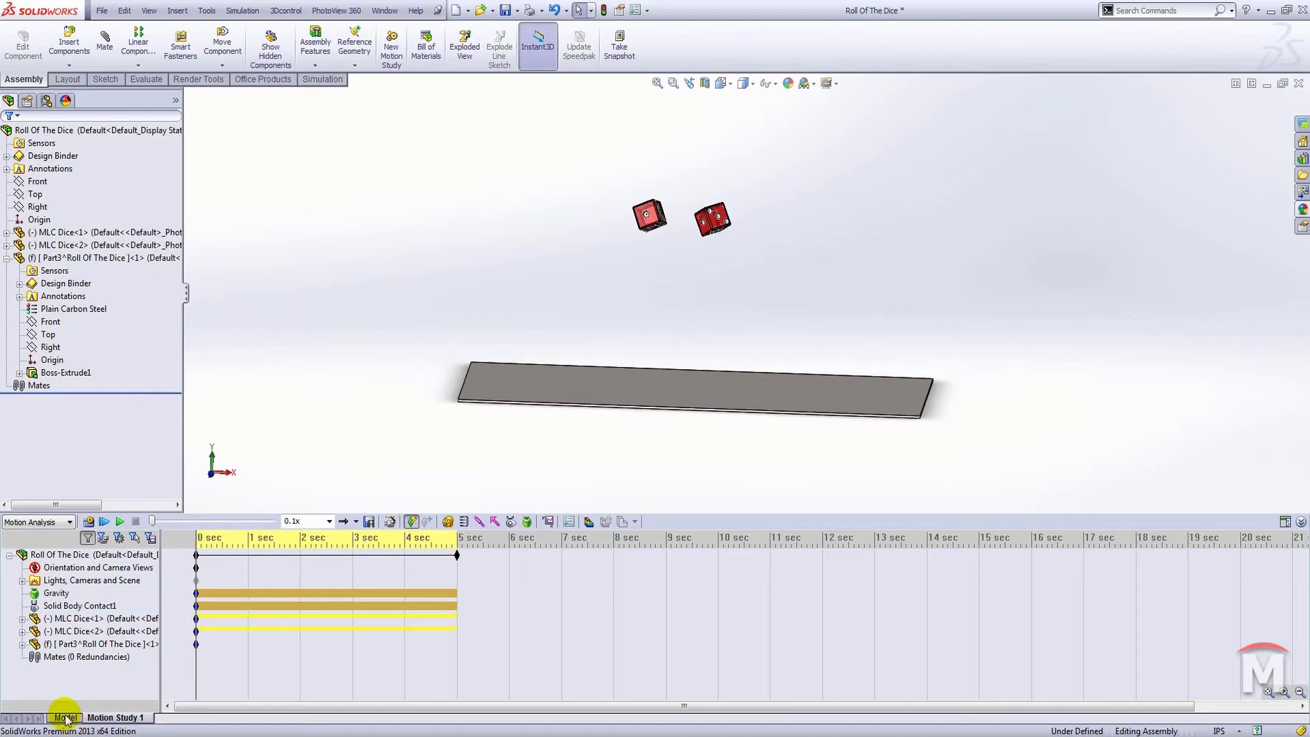
click(778, 124)
drag(657, 204, 620, 127)
click(222, 44)
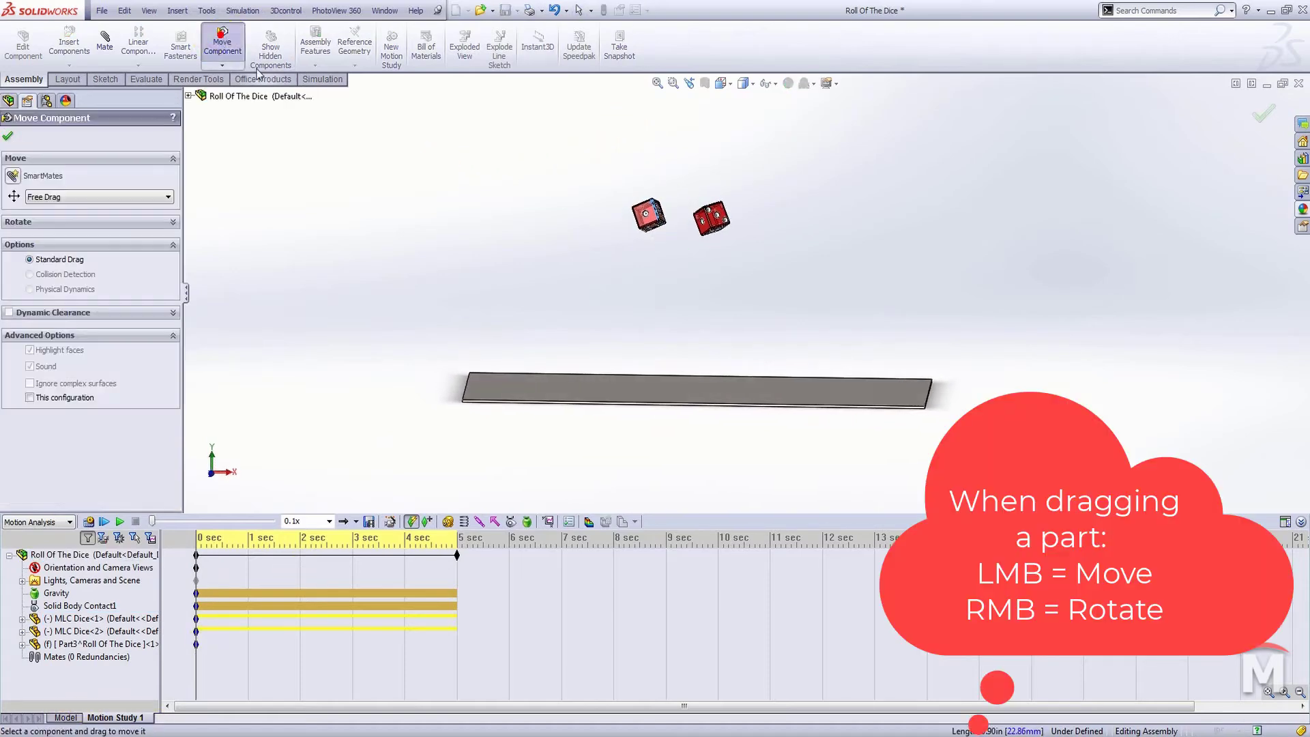
drag(642, 188, 598, 143)
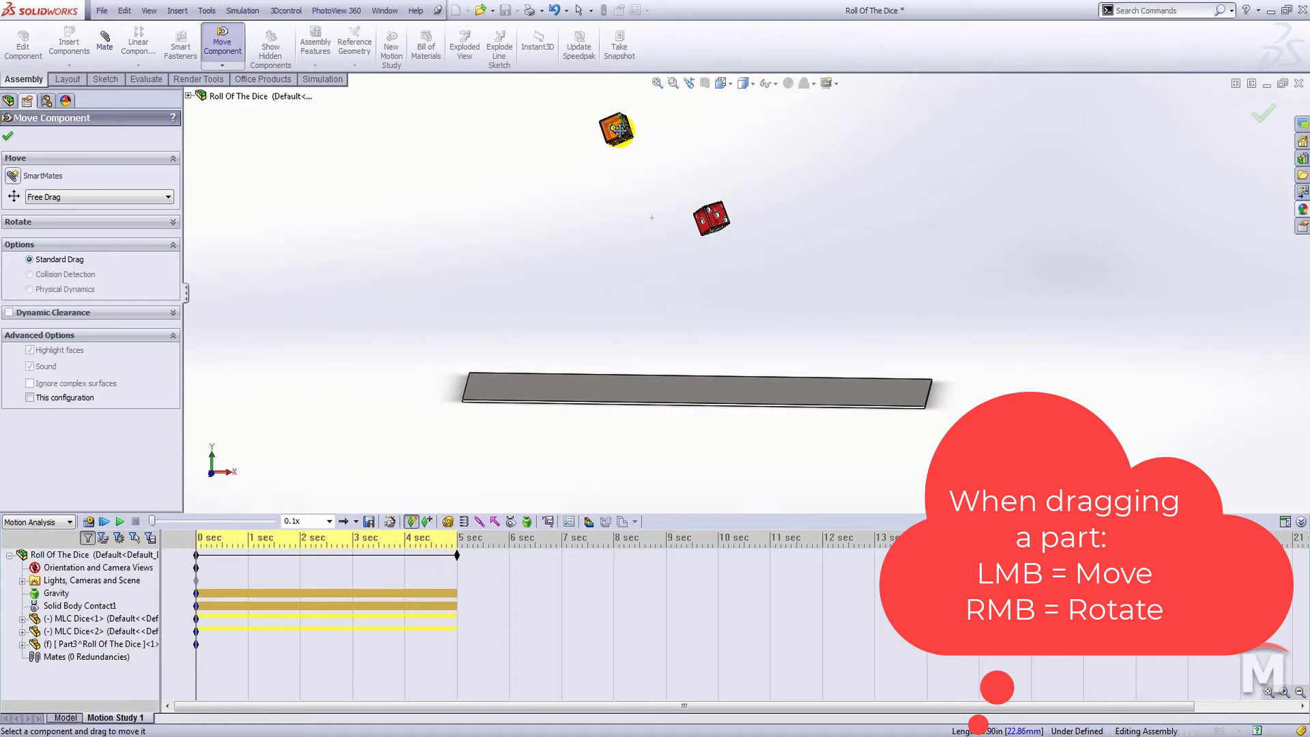
click(618, 127)
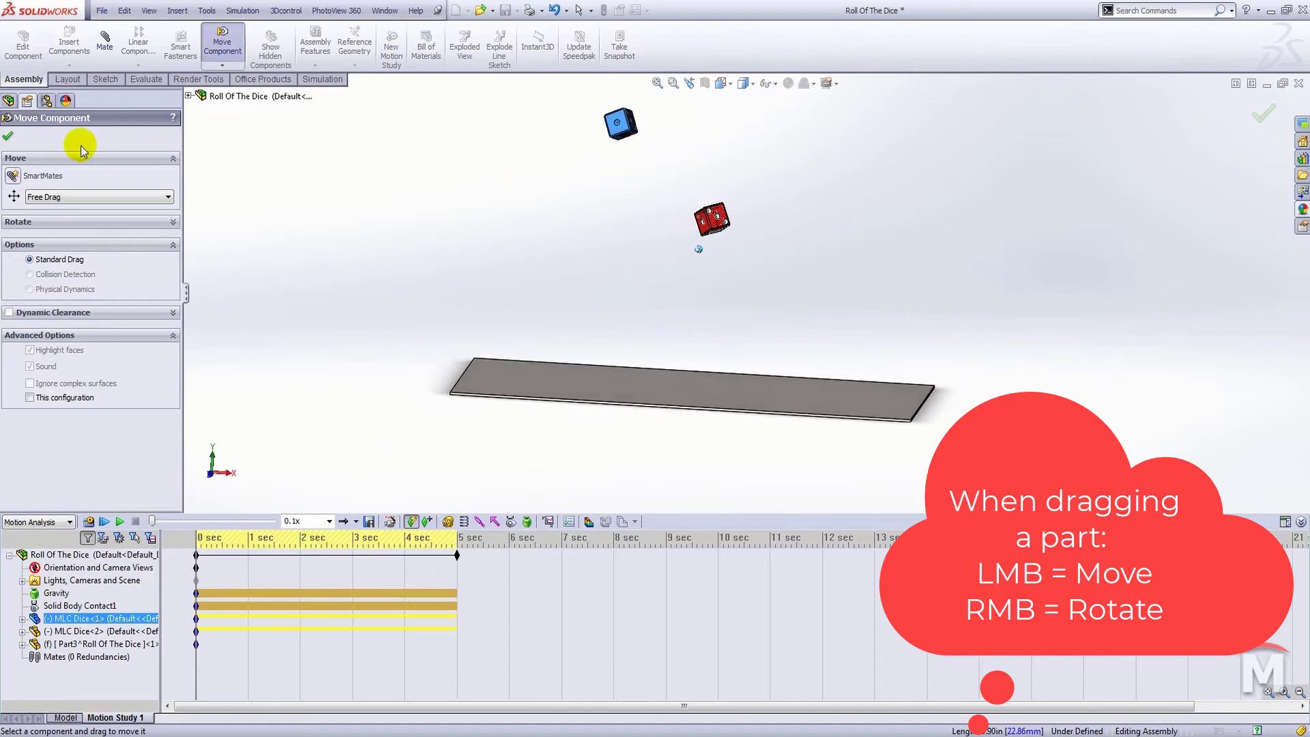
click(9, 136)
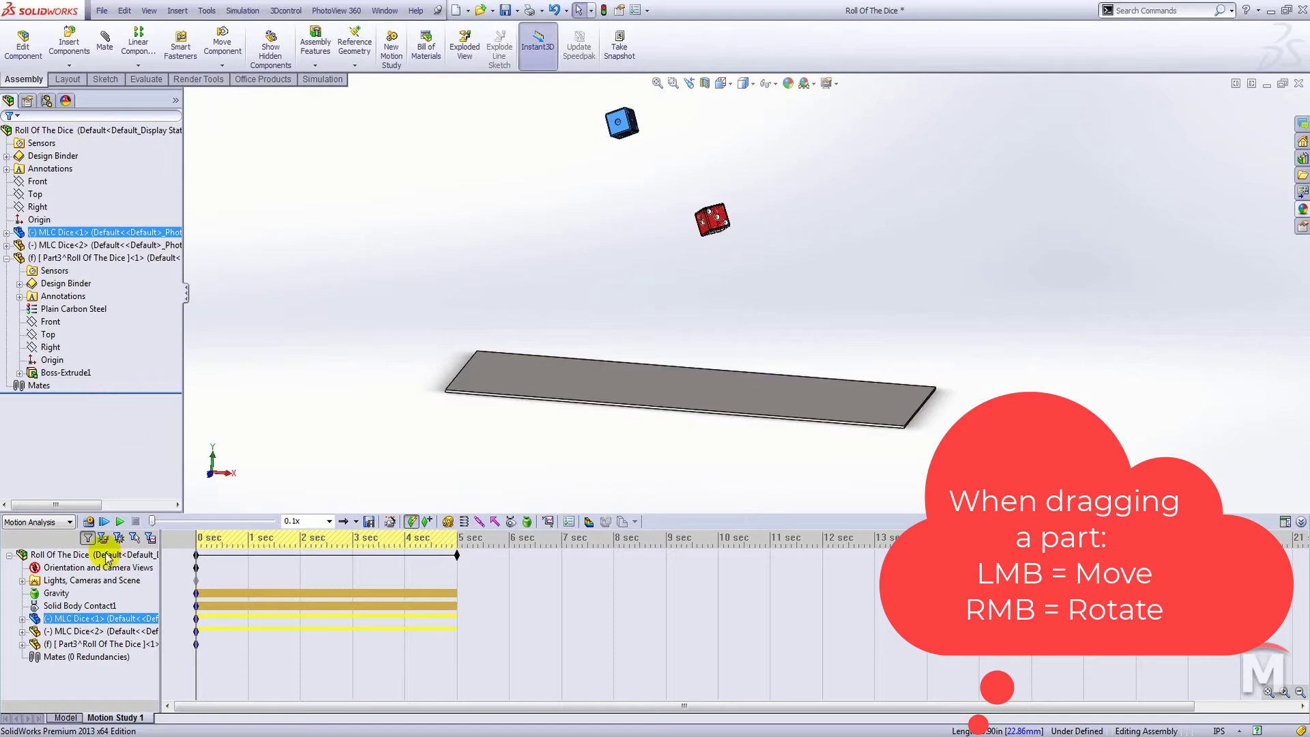
Step: Recalculate the motion study with the raised die, replay it from the start and return the timeline to 0 seconds
click(88, 523)
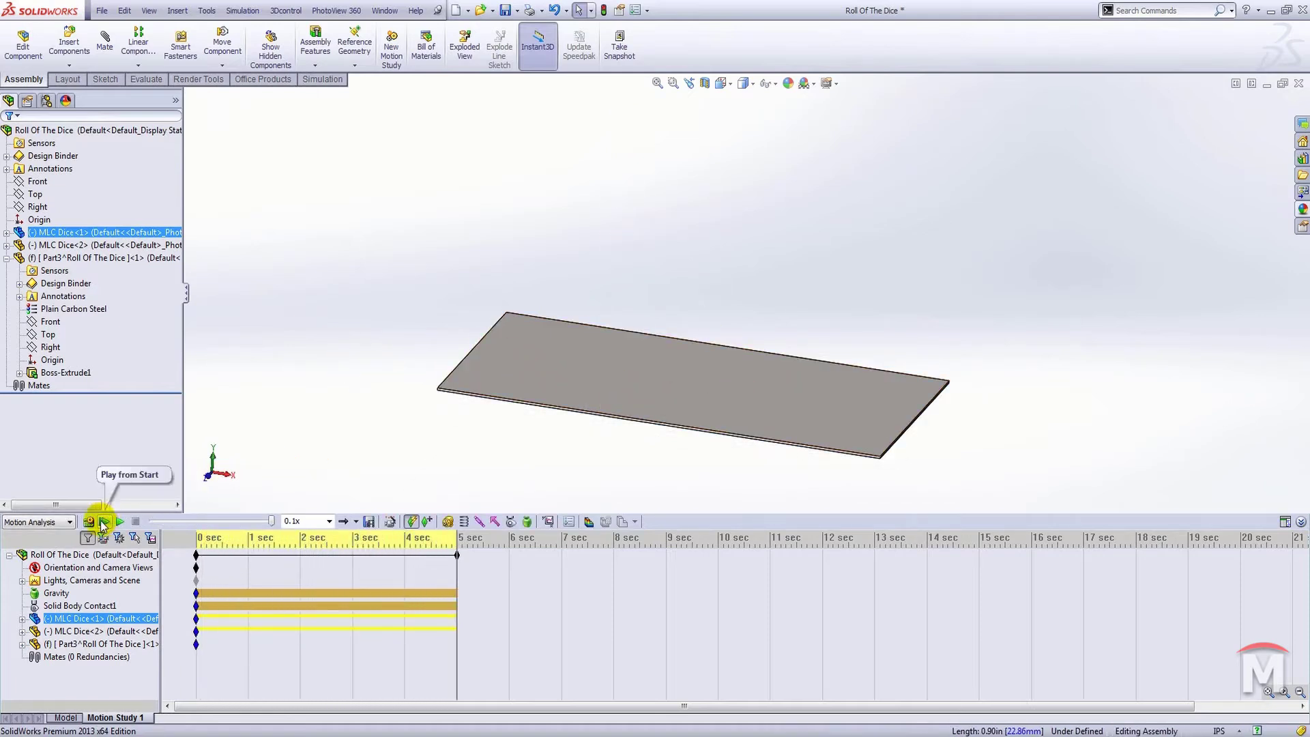
click(104, 521)
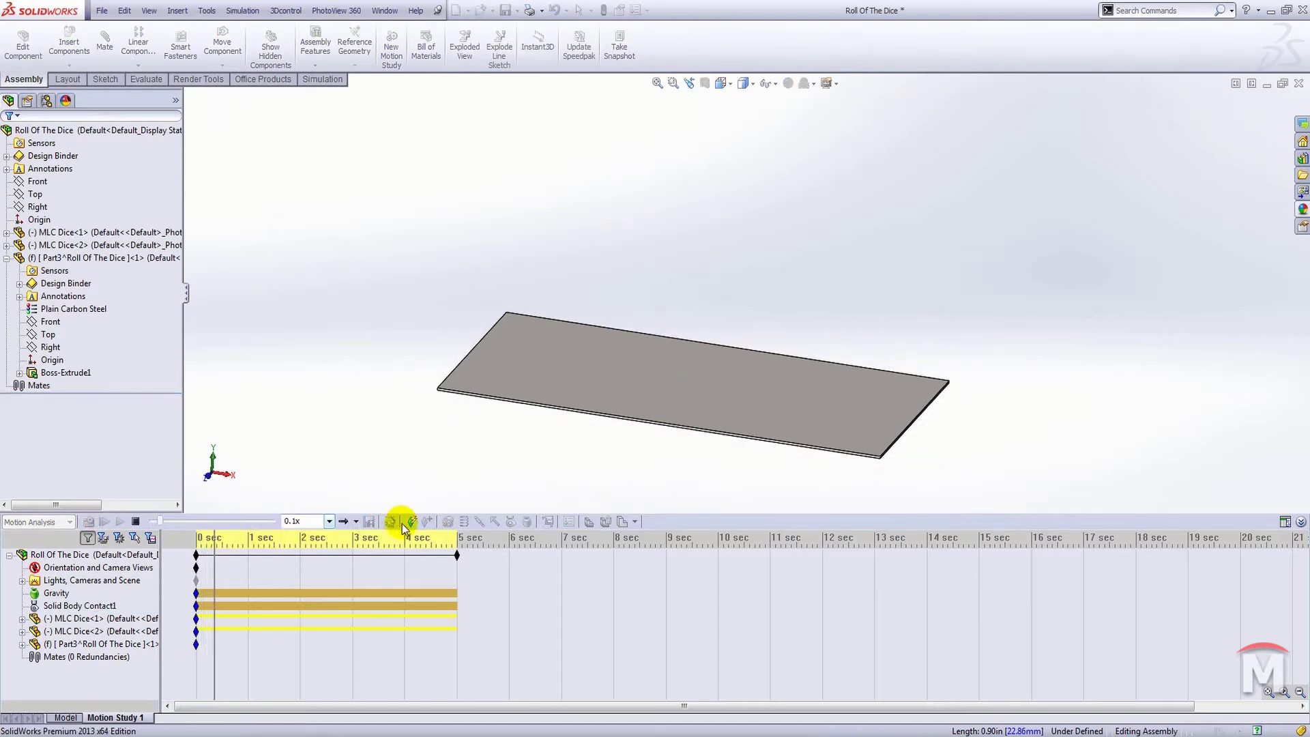
click(136, 522)
drag(165, 521, 151, 521)
Step: Edit the plate's Boss-Extrude1 in the model to a blind depth of 2 in and leave component editing
click(68, 717)
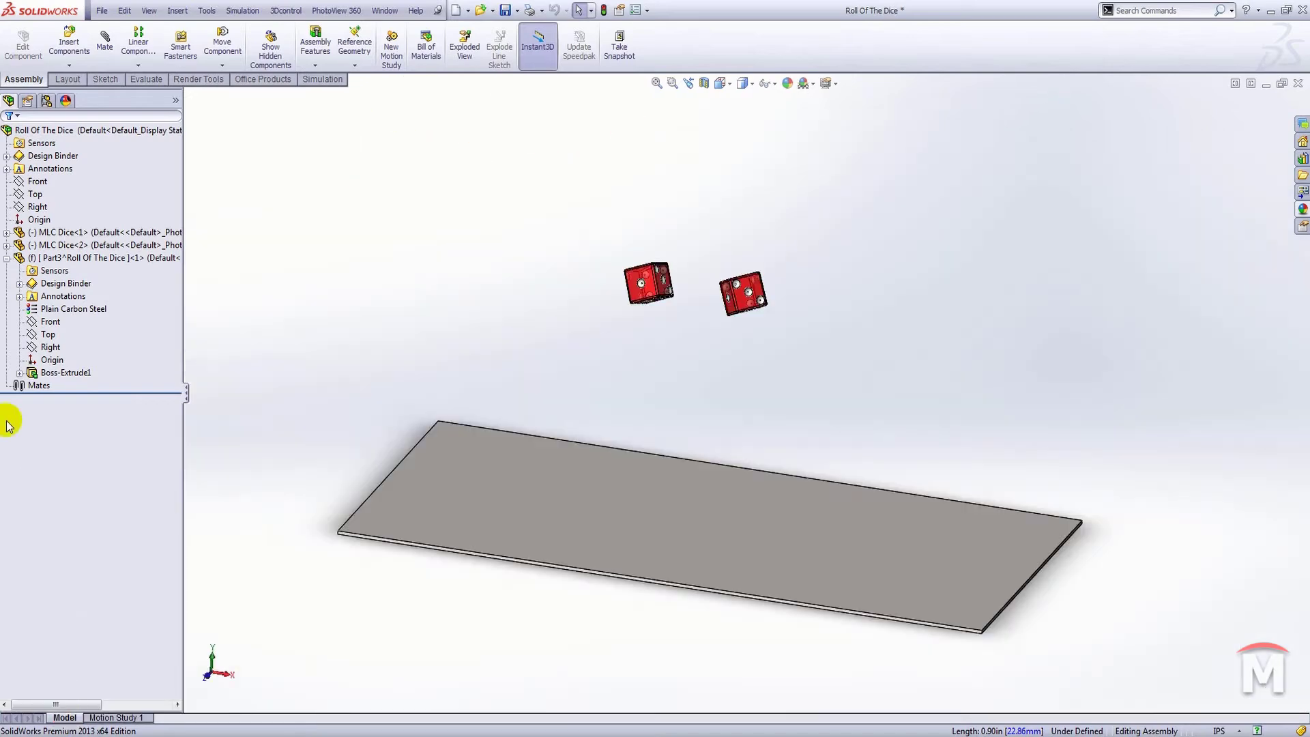
double_click(33, 372)
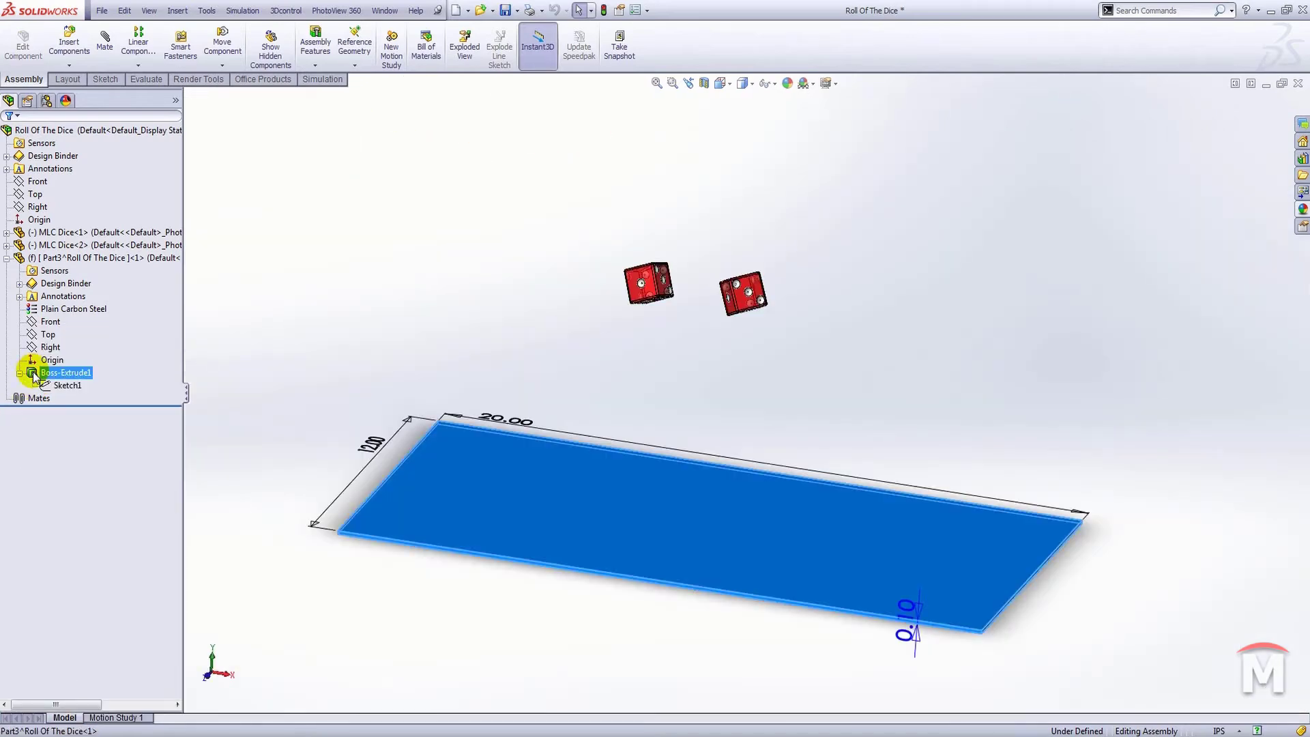
right_click(32, 373)
click(47, 332)
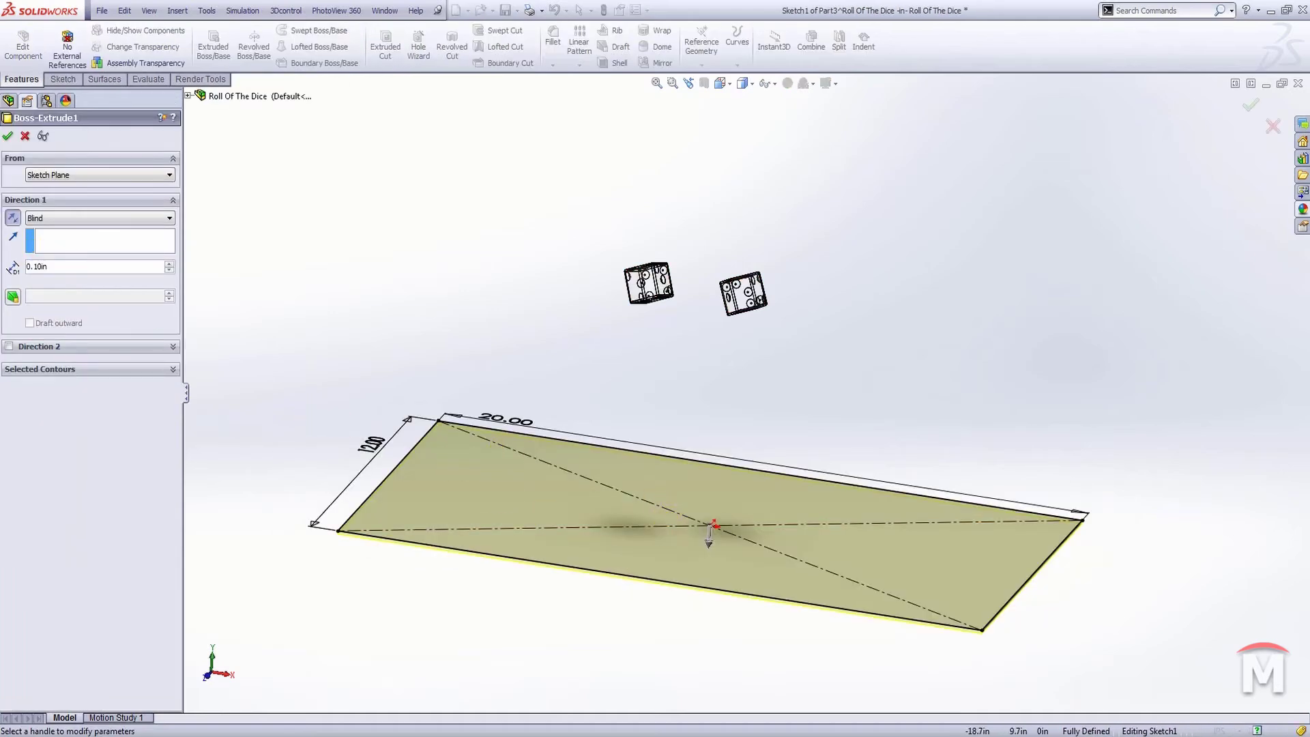
key(BackSpace)
key(BackSpace)
key(BackSpace)
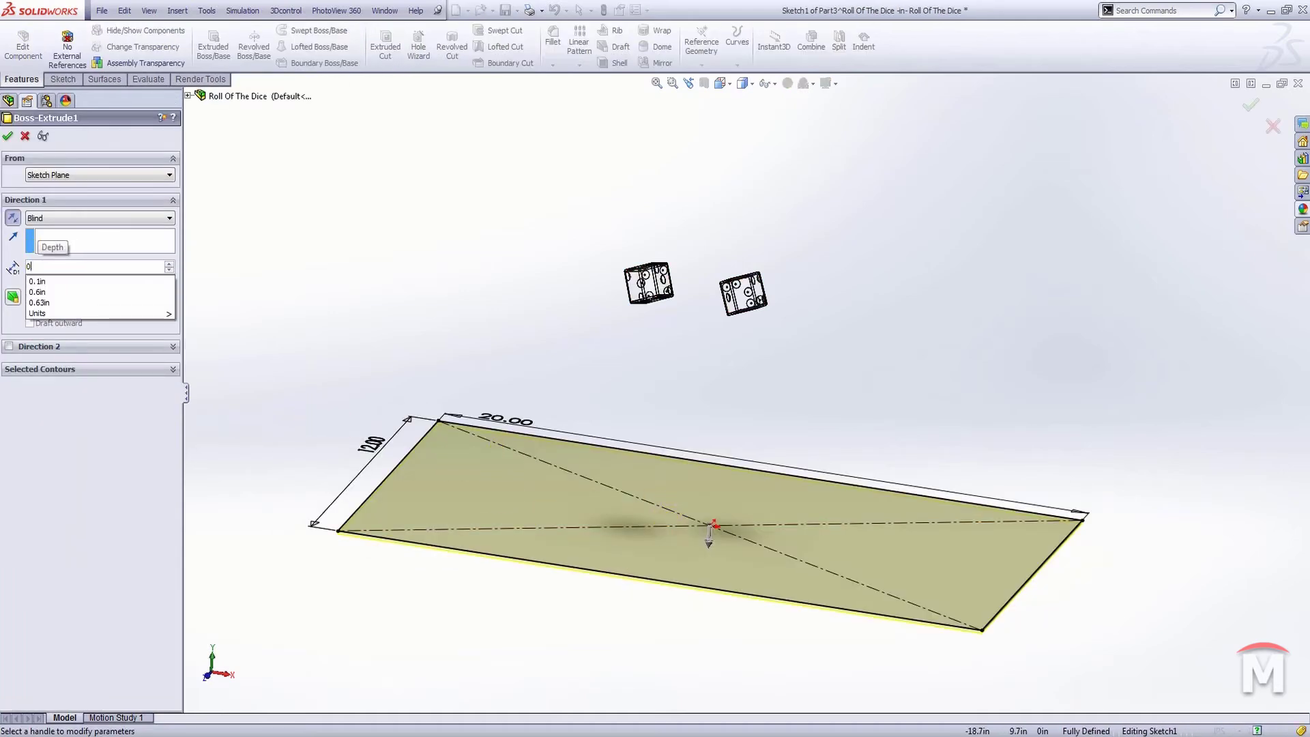
key(BackSpace)
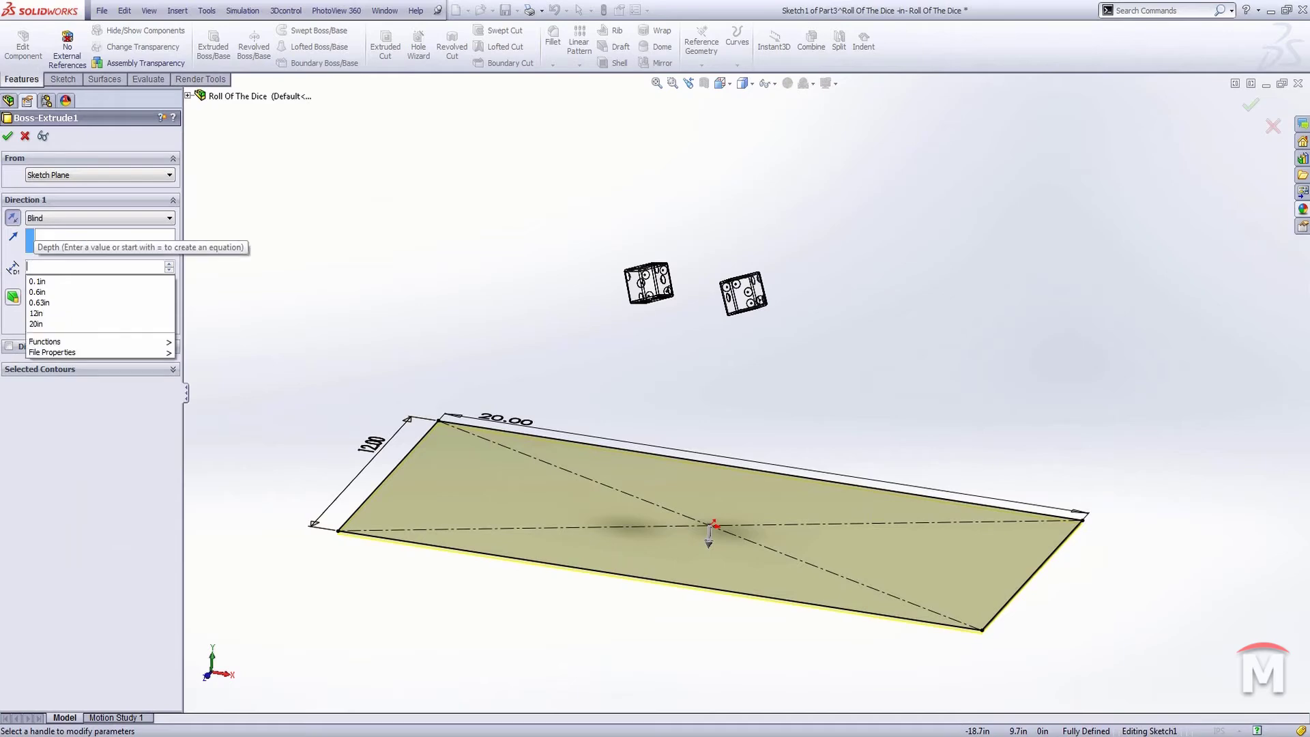
text(2)
key(Return)
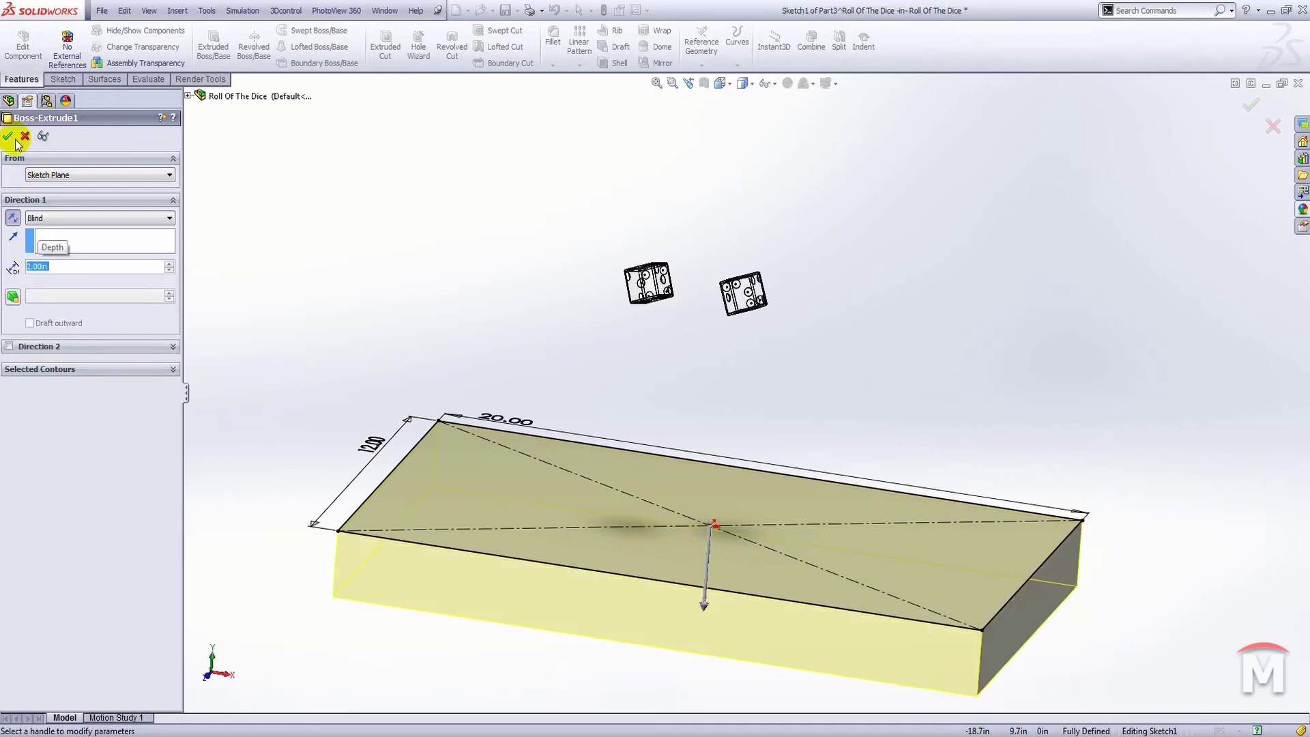
click(9, 137)
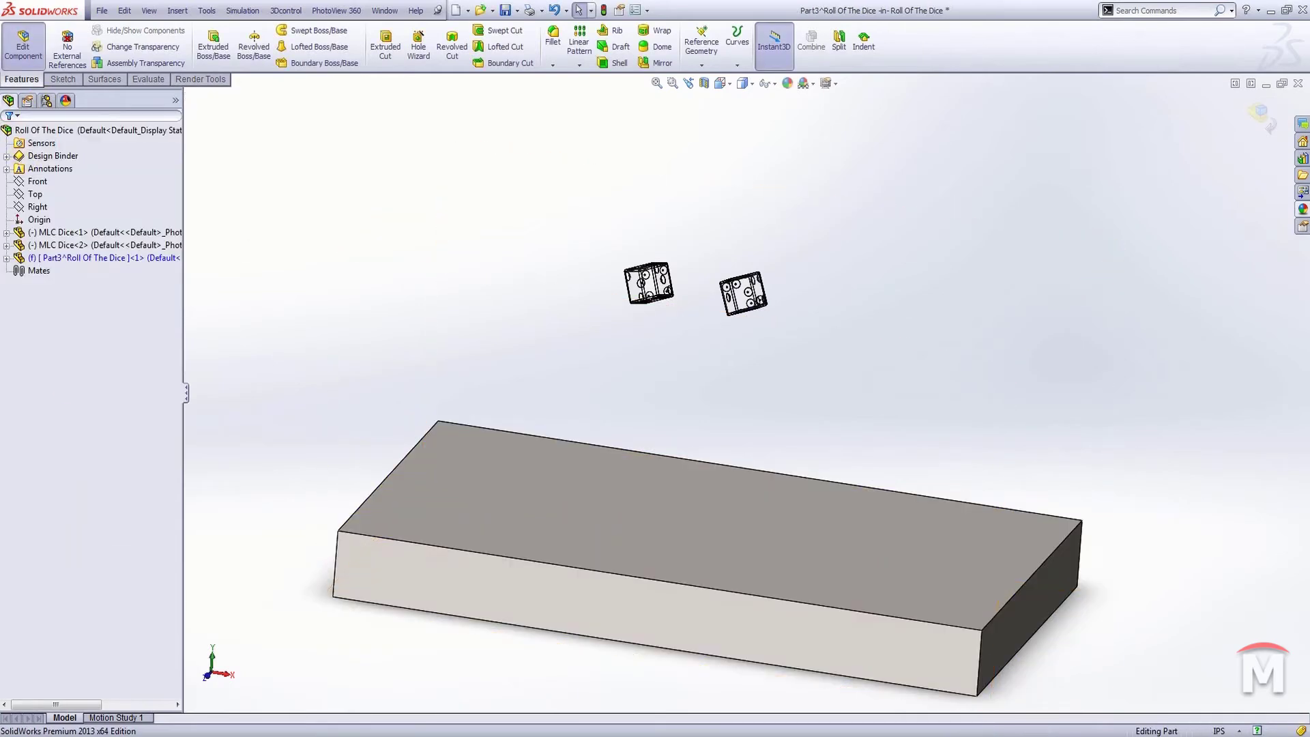
click(22, 46)
Step: Recalculate Motion Study 1 with the thicker plate, replay the drop from the start and return the timeline to 0 seconds
click(113, 716)
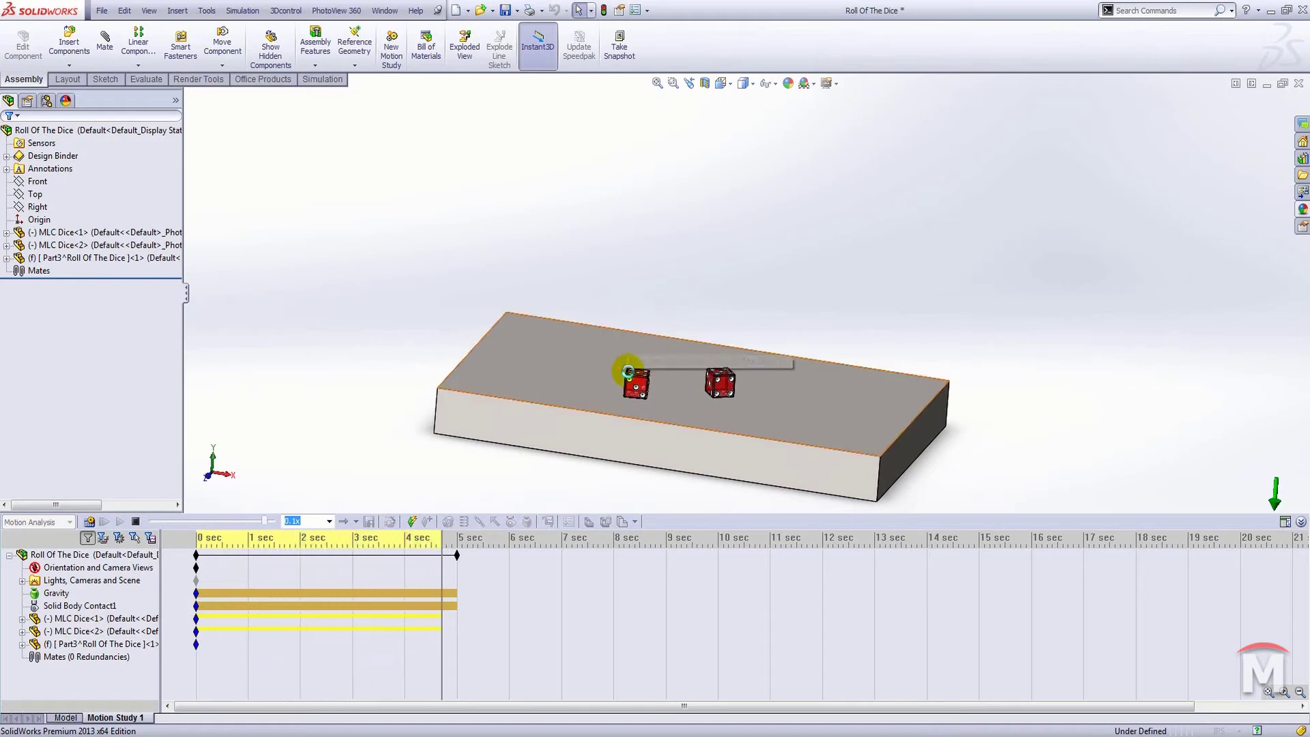
mouse_move(628, 377)
middle_down()
mouse_move(678, 401)
mouse_move(623, 382)
mouse_move(532, 464)
middle_up()
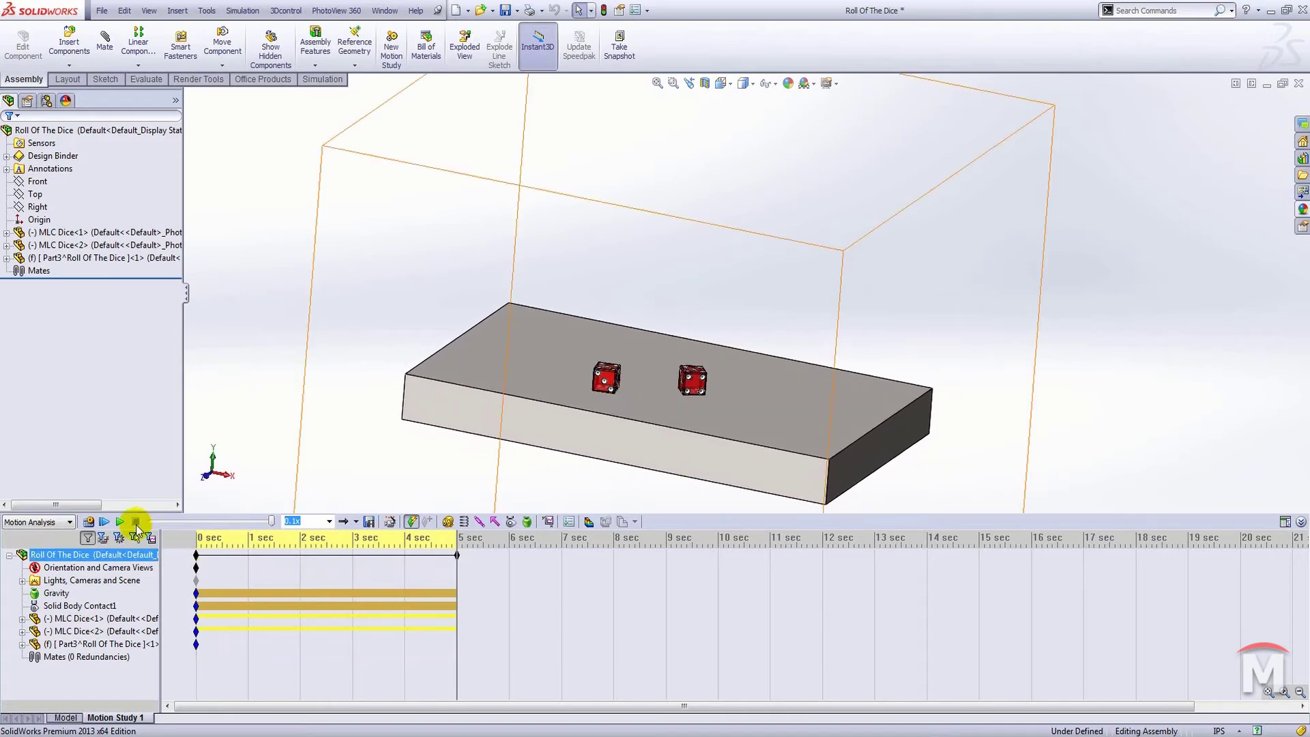
click(105, 522)
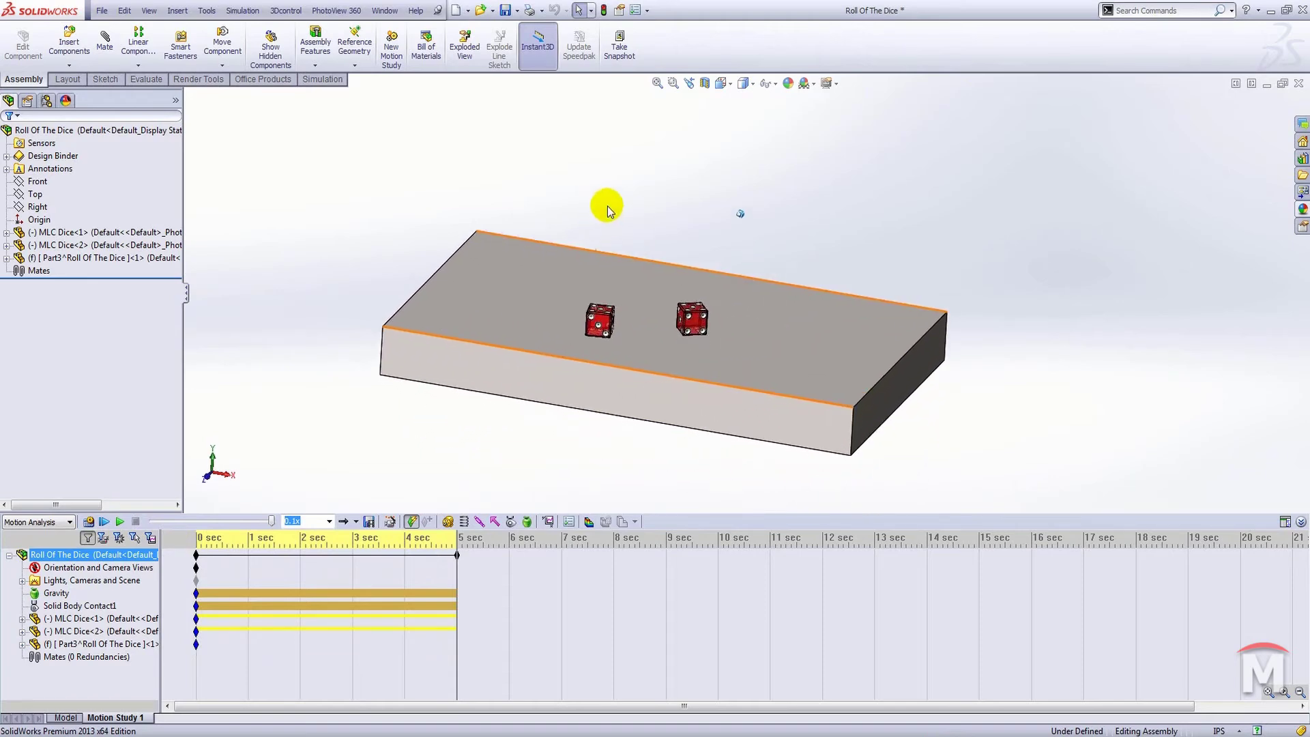
click(106, 522)
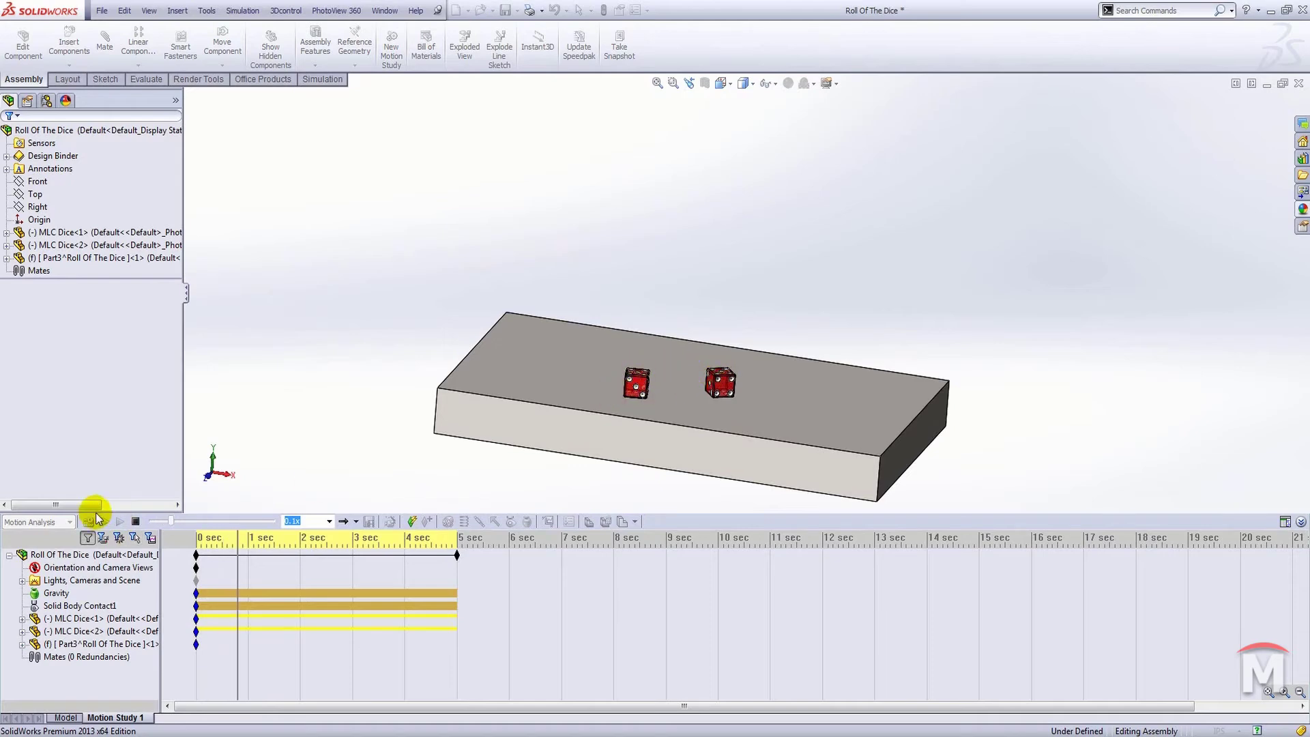
click(135, 522)
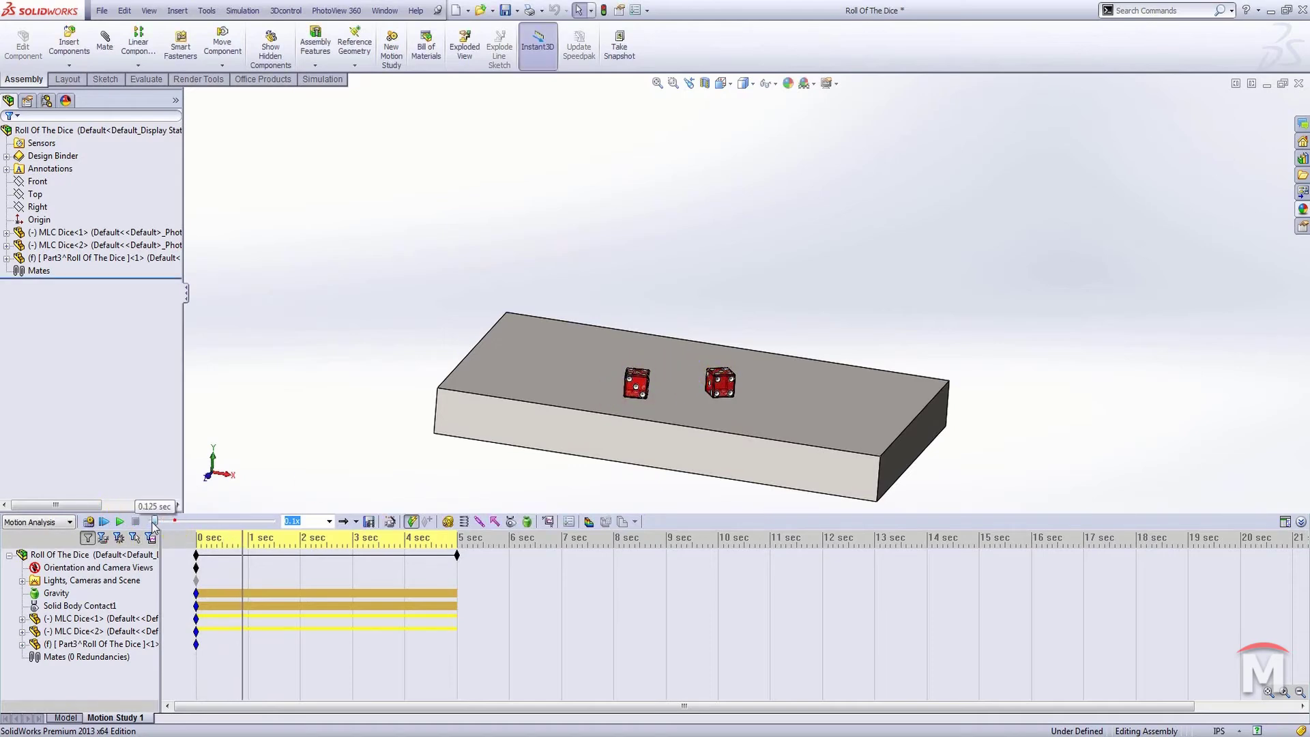
drag(154, 525, 151, 524)
Step: Rotate and move the dice into a new starting arrangement above the plate using Free Drag, and recalculate the motion study
click(223, 66)
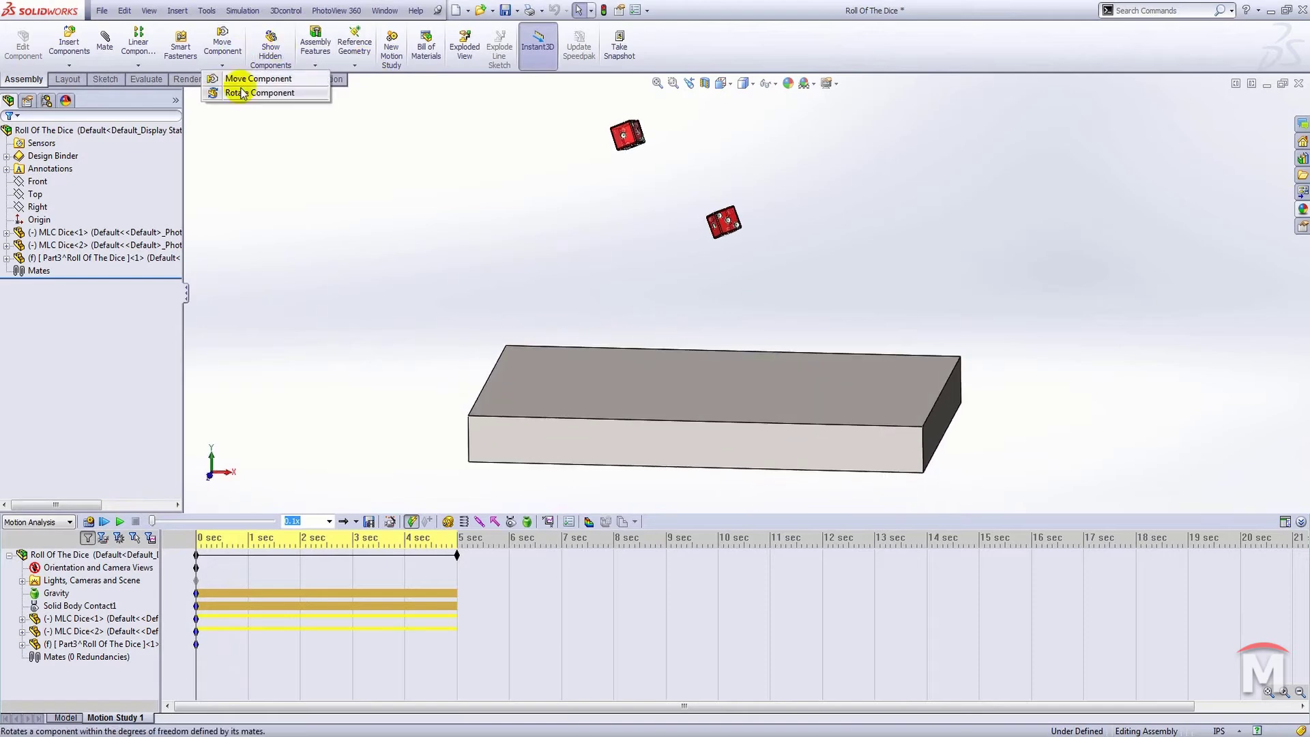
click(242, 93)
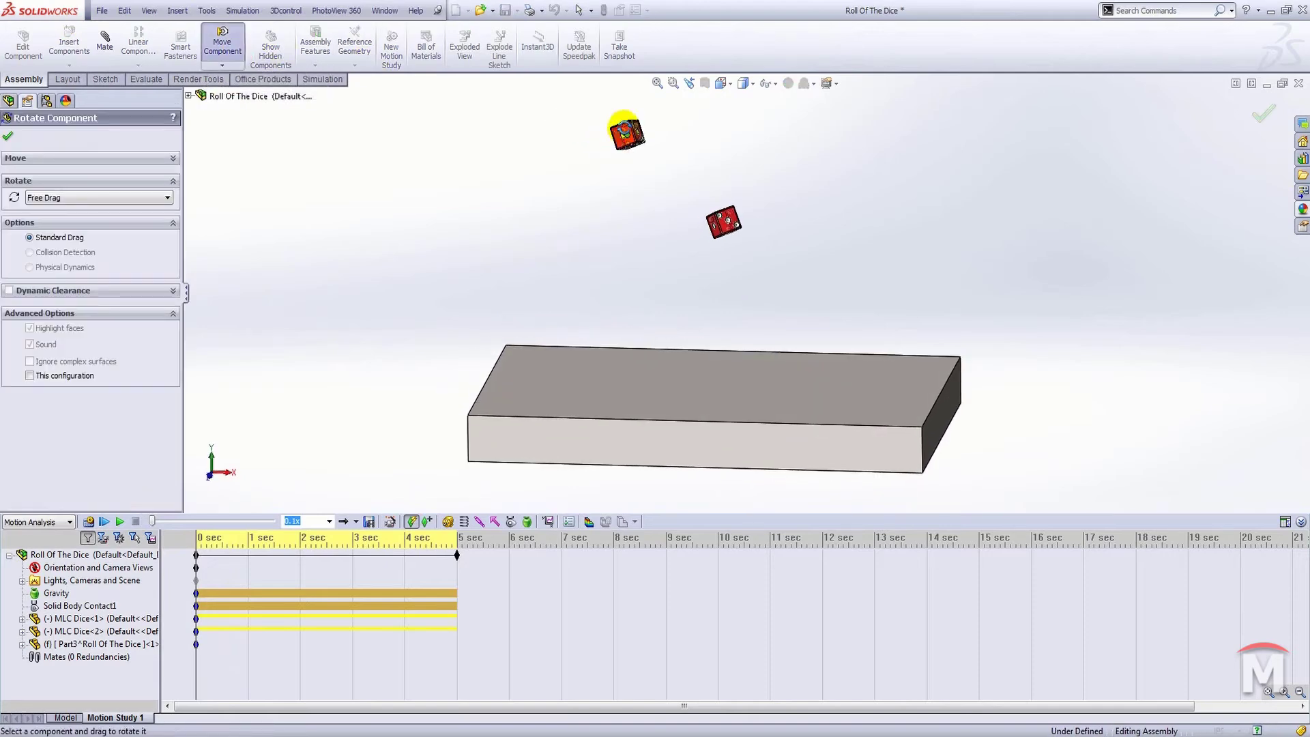
scroll(636, 129, up, 5)
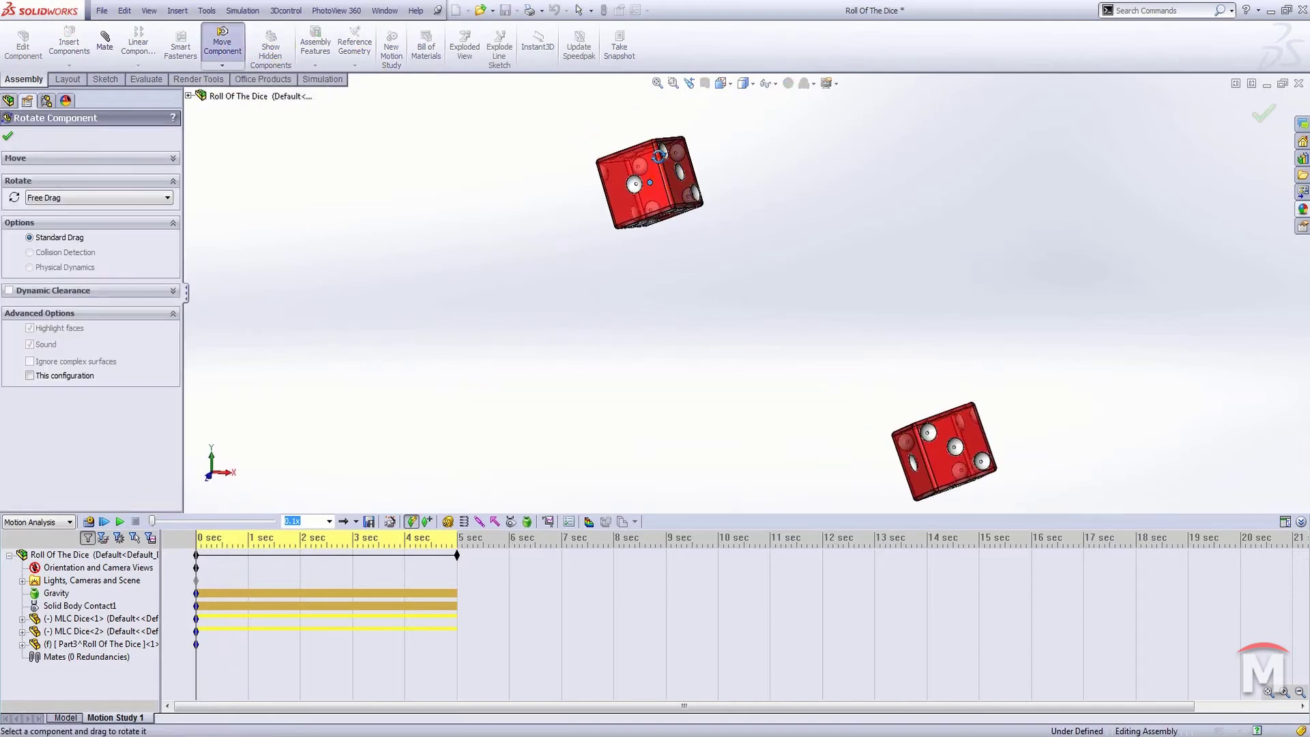
click(71, 197)
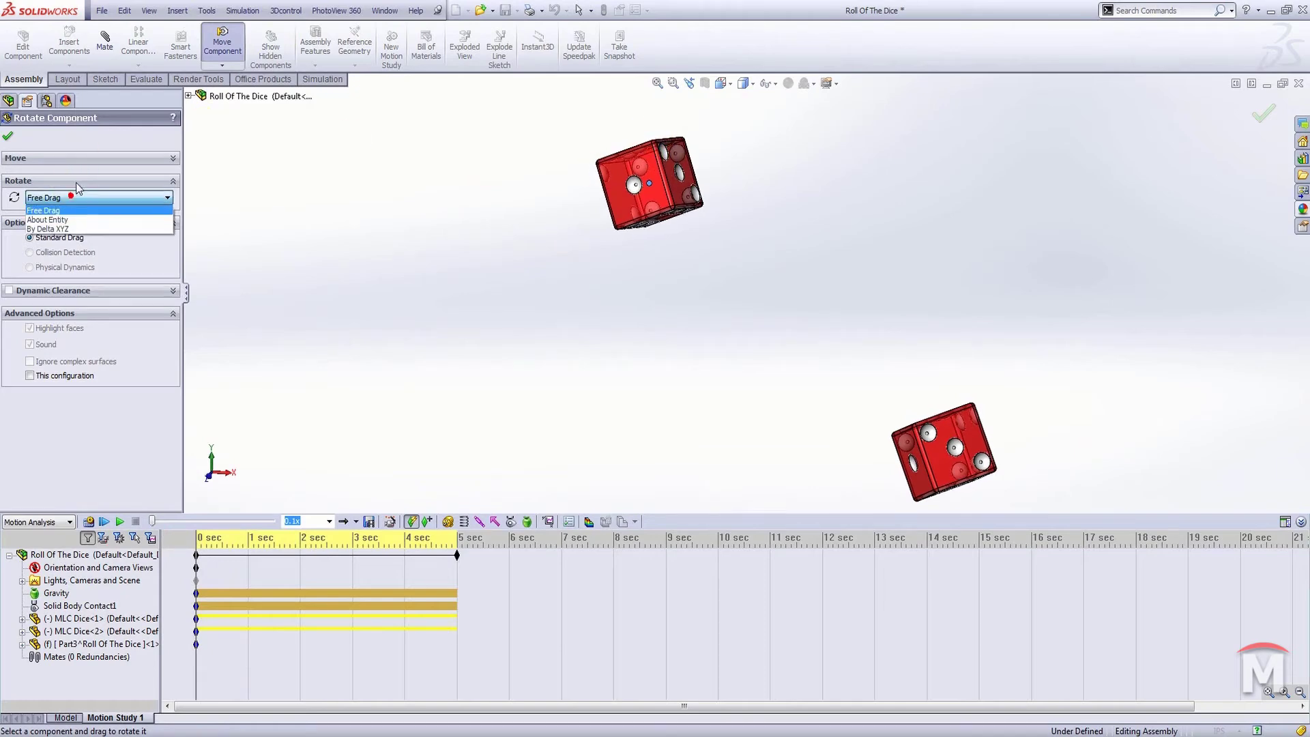
click(81, 161)
click(82, 158)
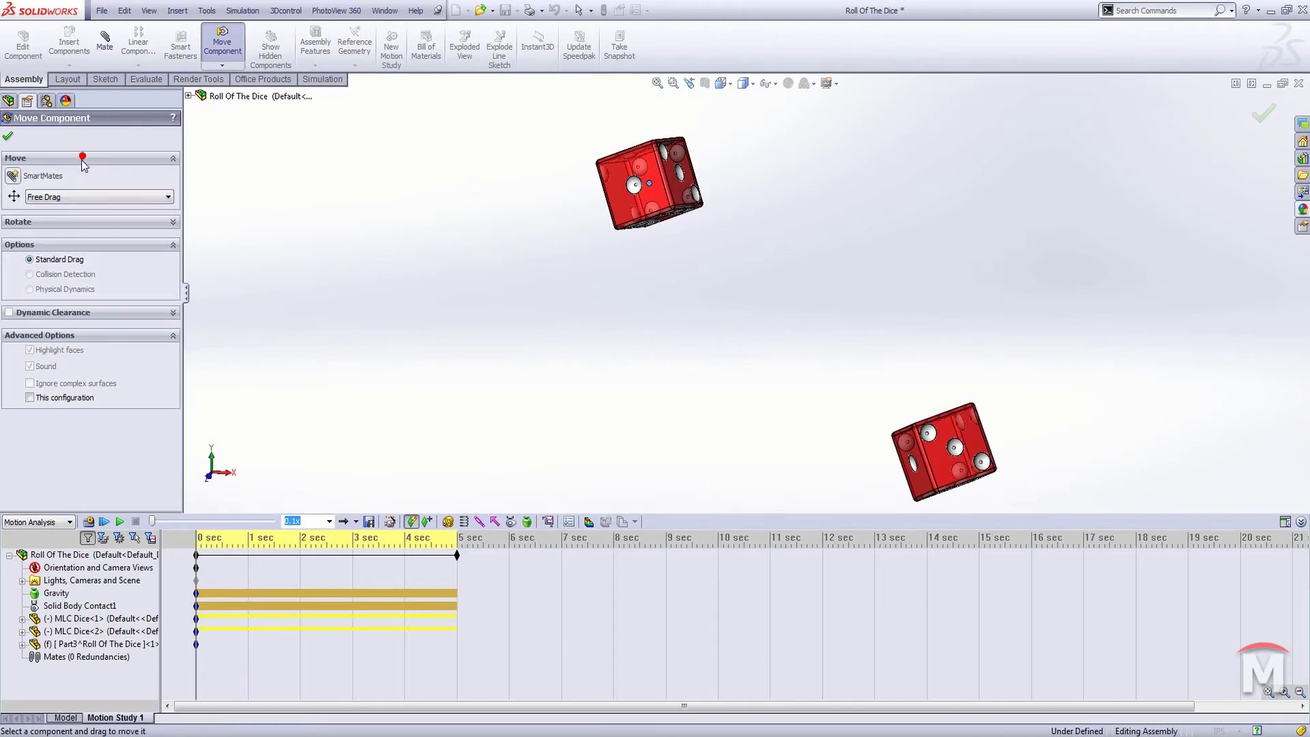
click(72, 197)
click(65, 207)
drag(677, 177, 960, 194)
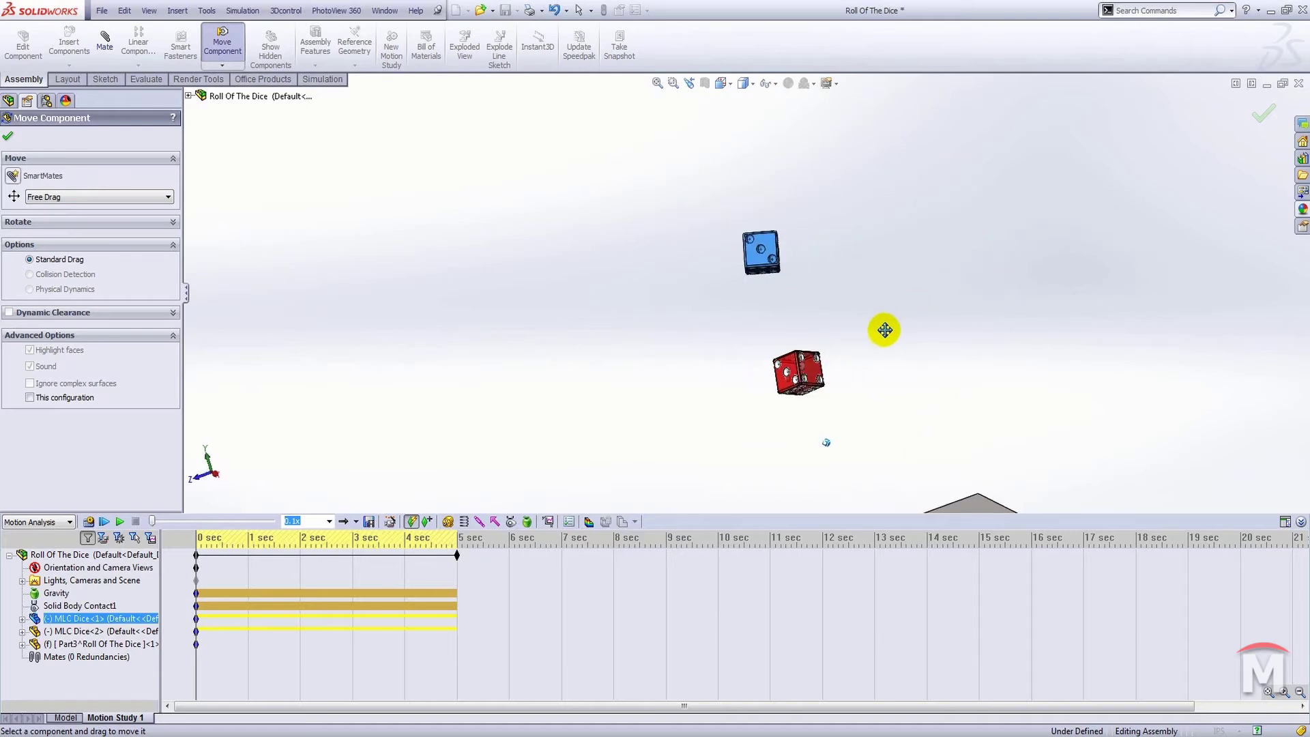
click(10, 139)
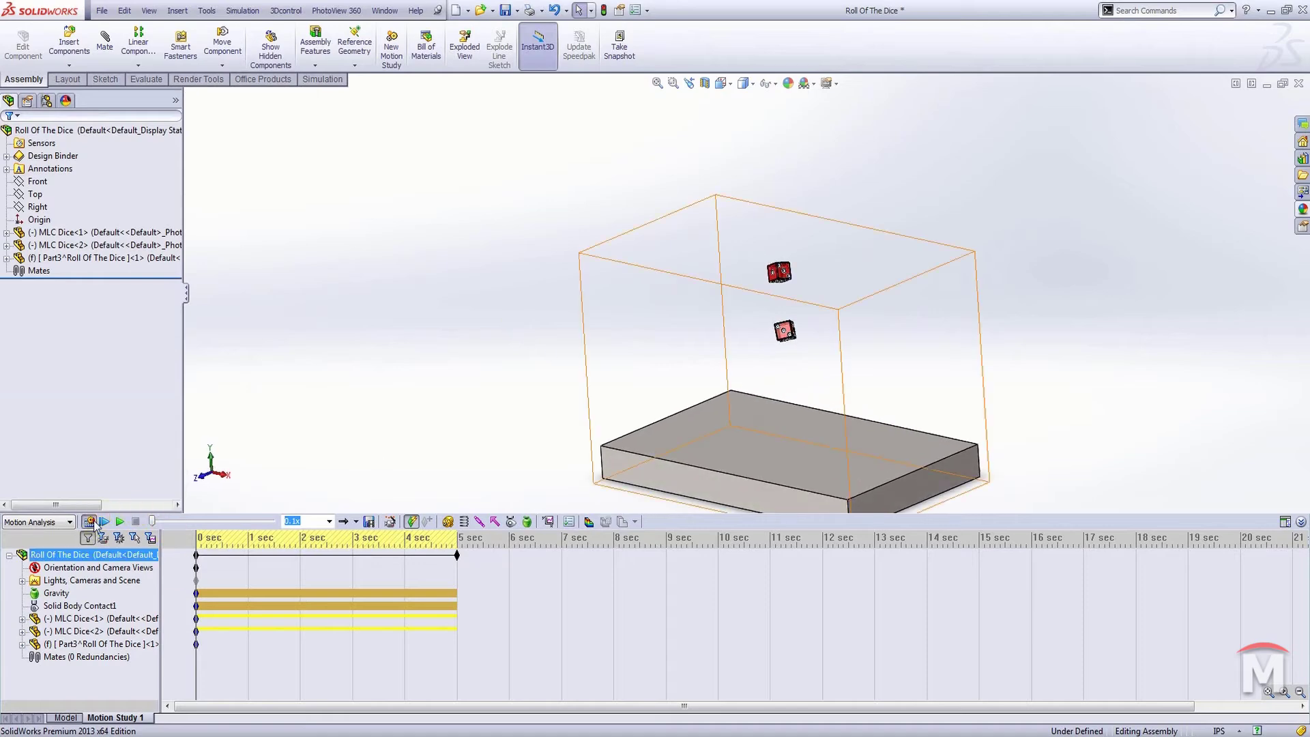
click(94, 523)
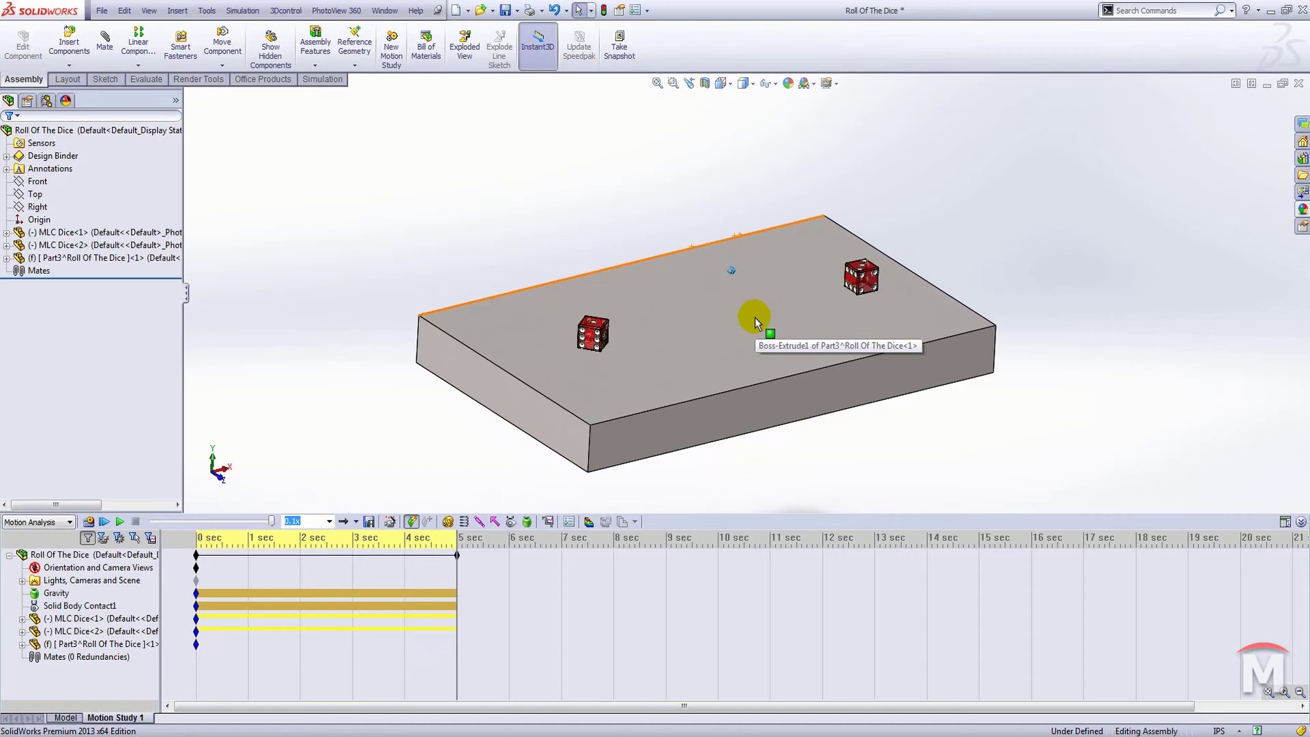
Step: Start saving the motion study animation to a file and set its custom aspect ratio to 16:9 (HDTV format)
click(368, 523)
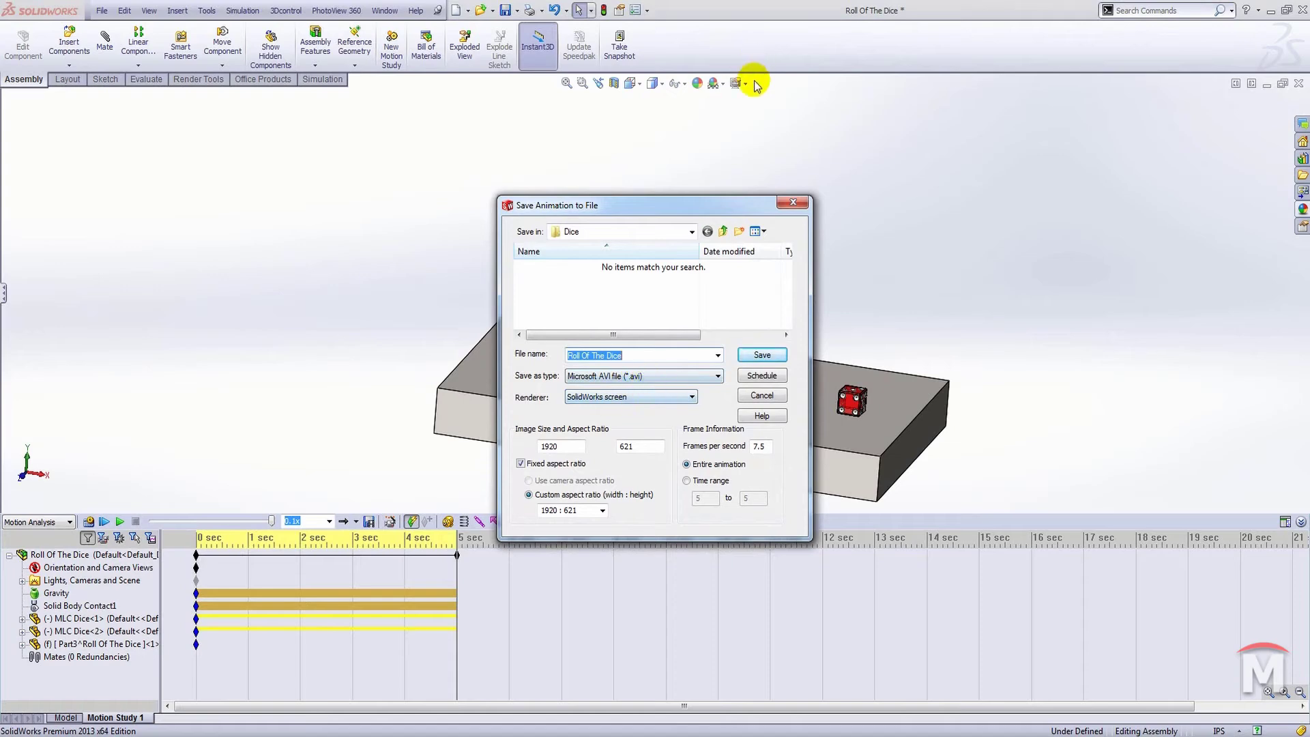
drag(724, 210, 349, 127)
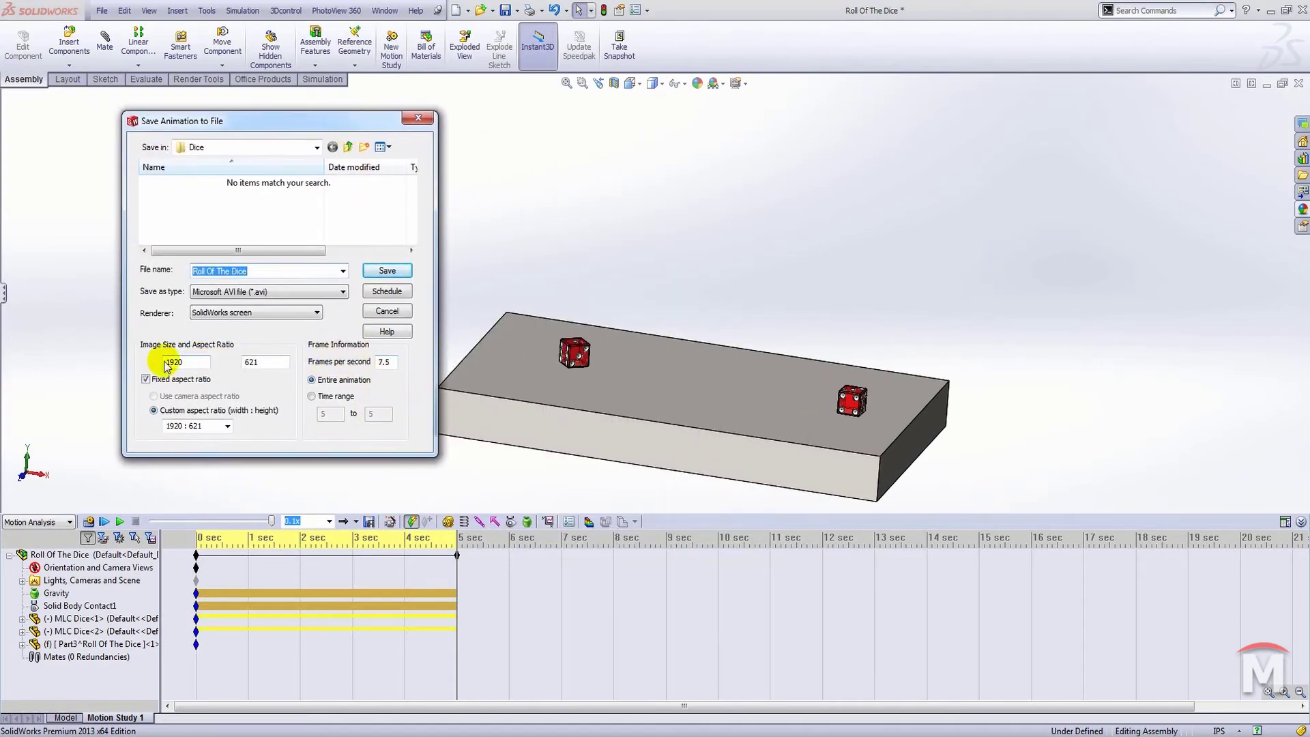
click(225, 426)
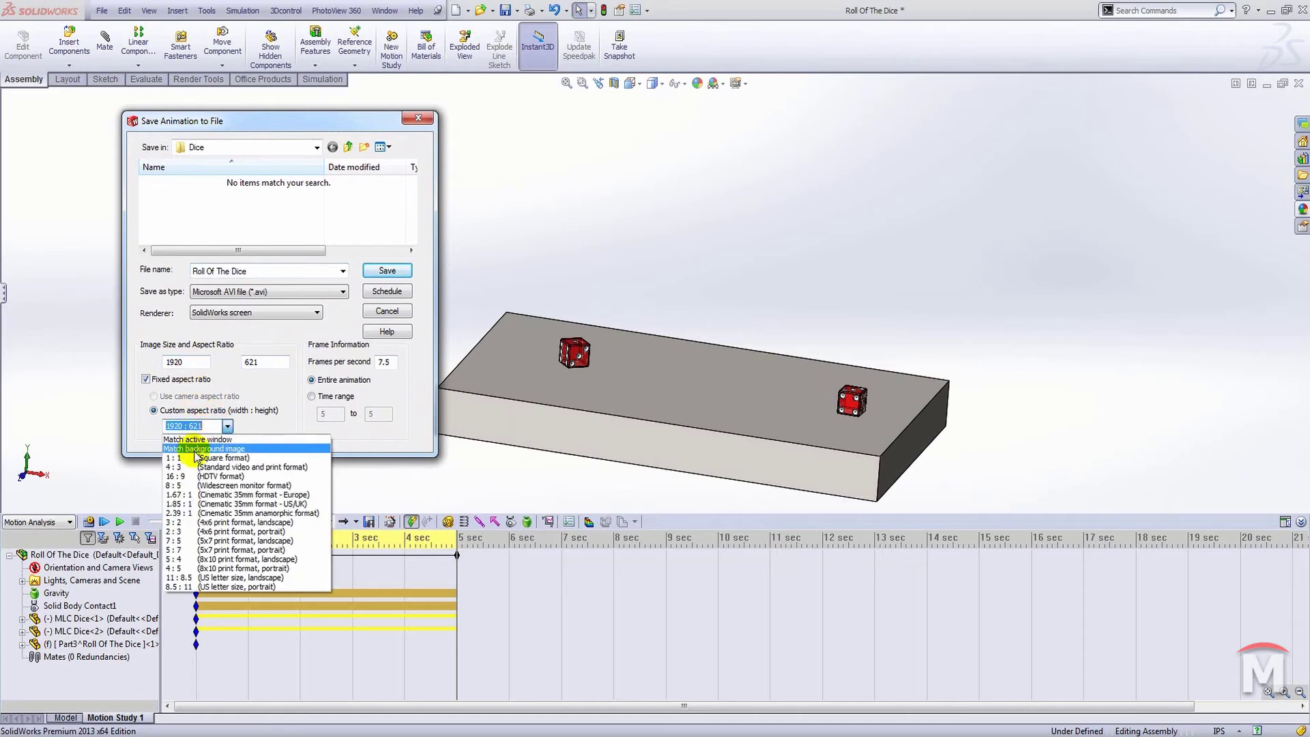
click(198, 476)
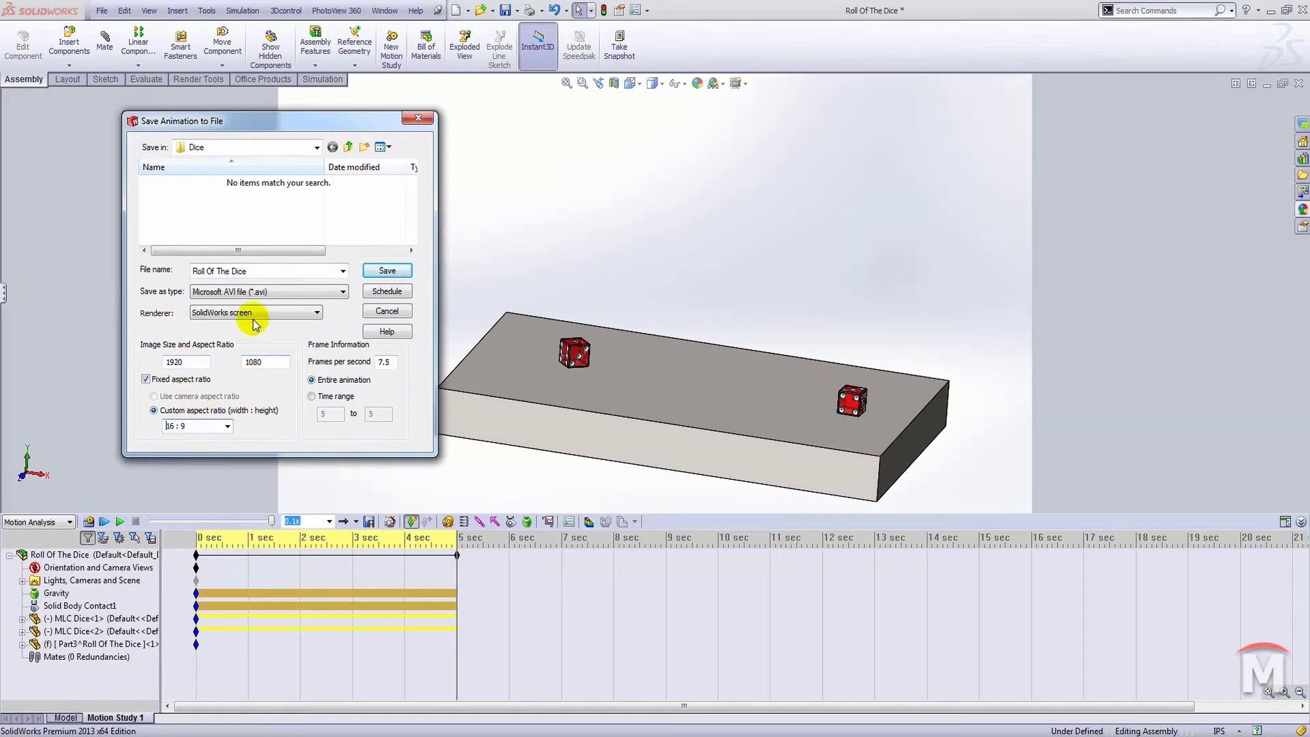
Step: Set the animation's renderer to PhotoView and look through the available output file types
click(275, 314)
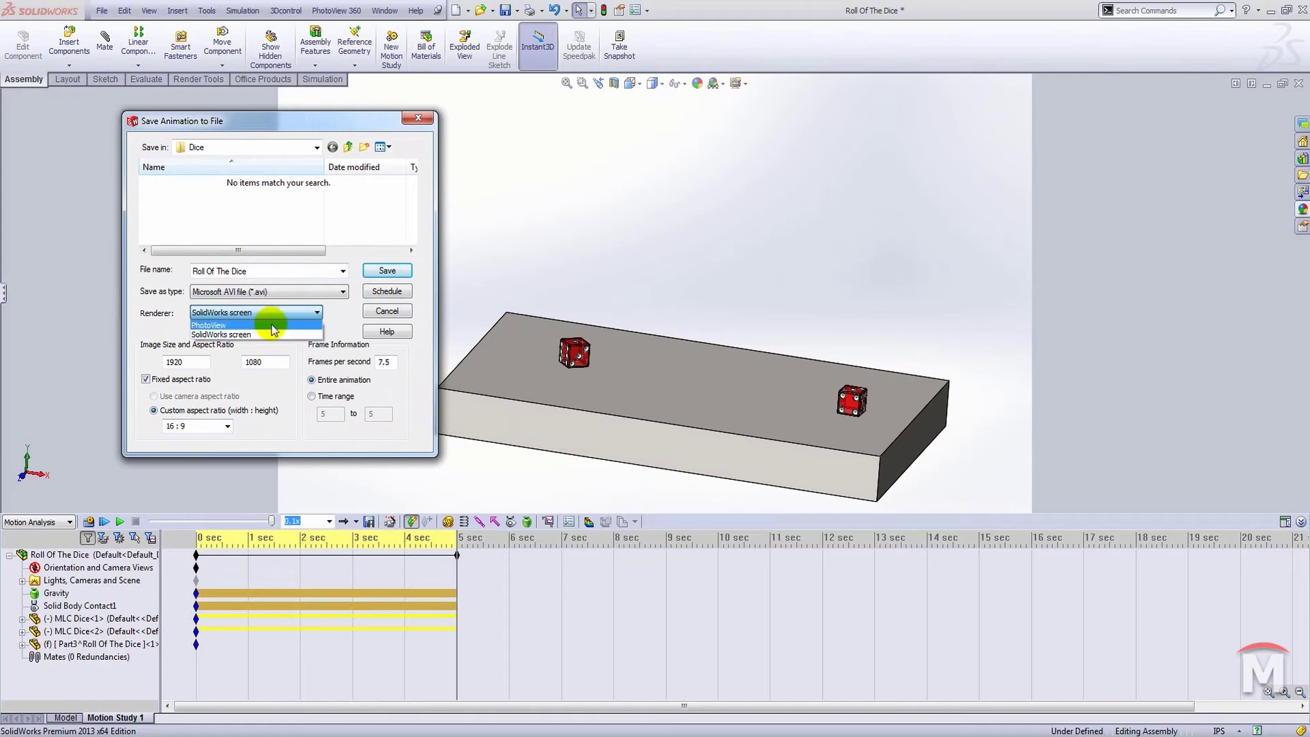
click(272, 326)
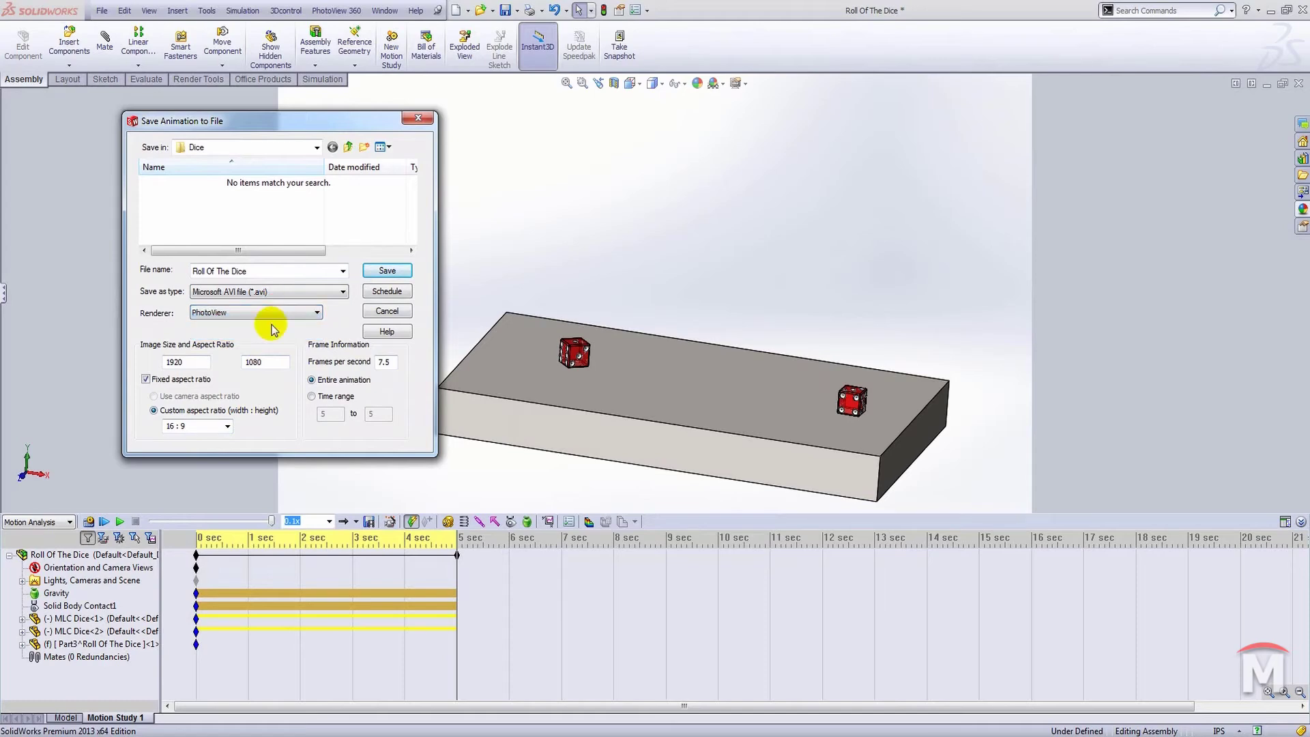
click(324, 294)
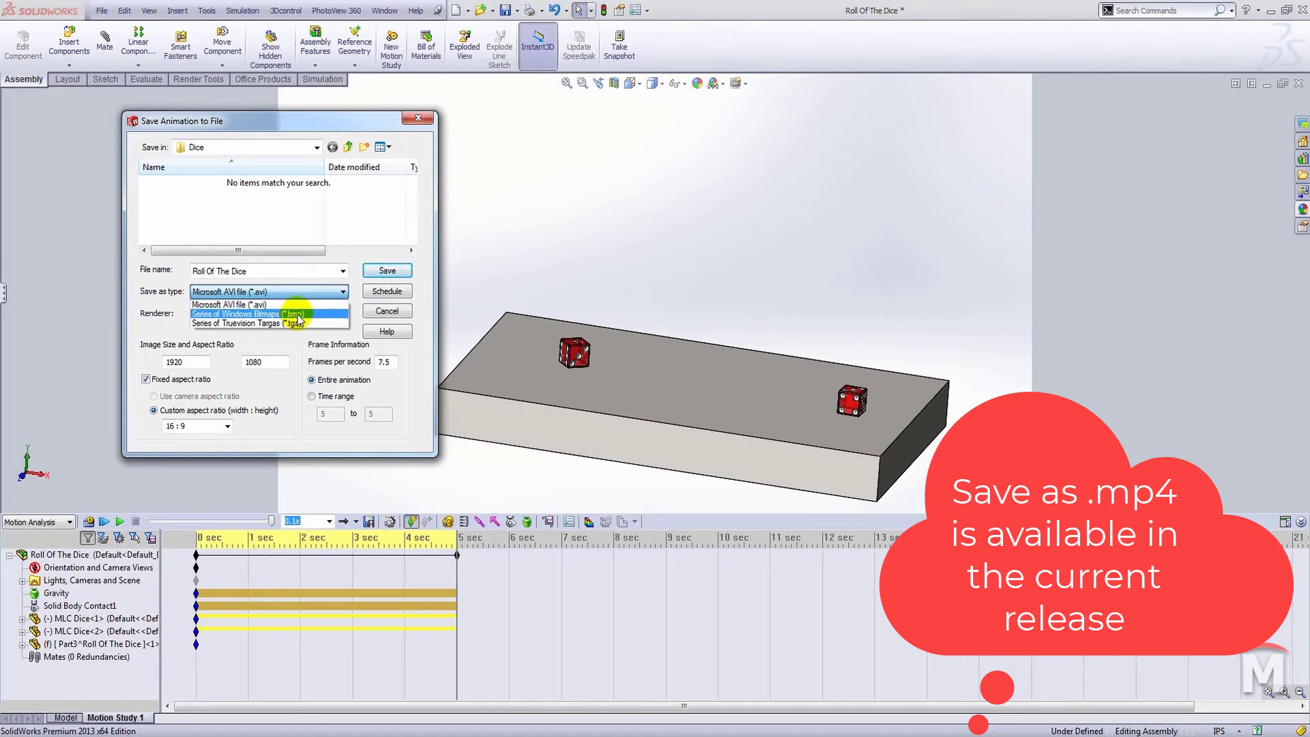
click(309, 294)
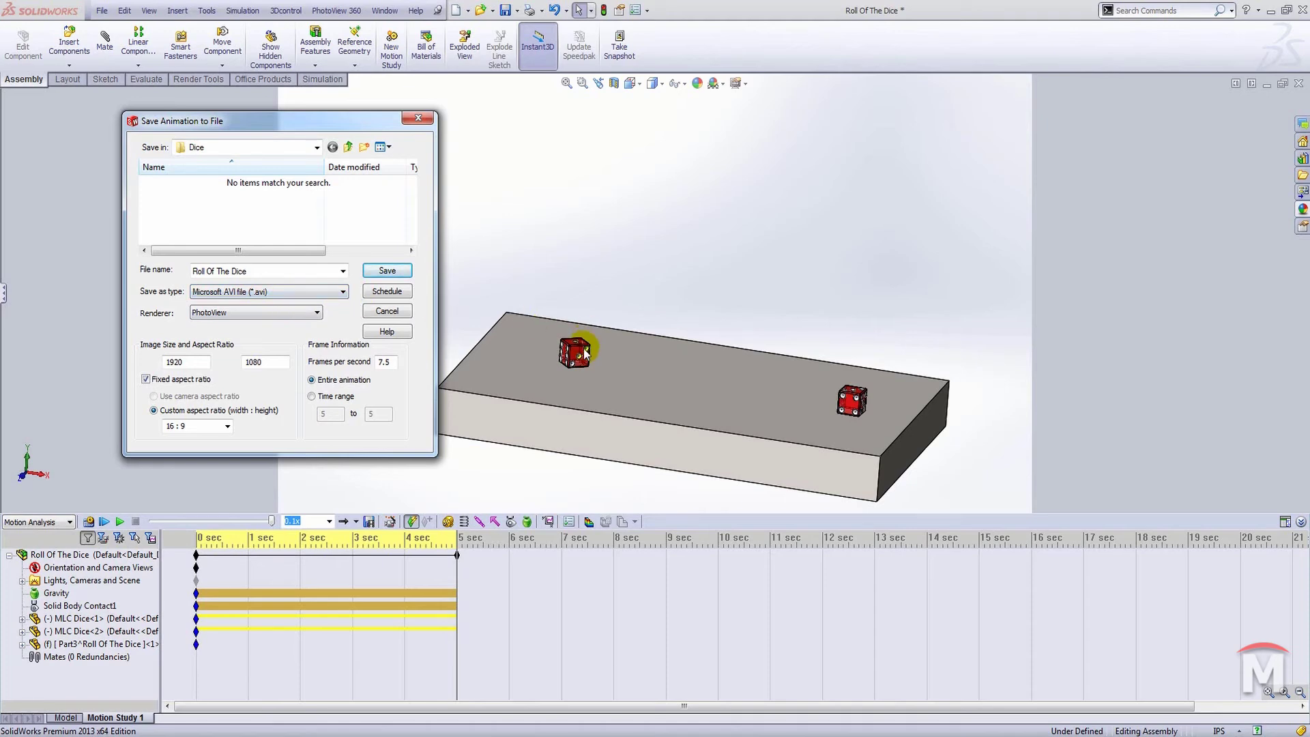
Step: Set the animation output to 30 frames per second, Microsoft AVI file type and the SolidWorks screen renderer
double_click(394, 362)
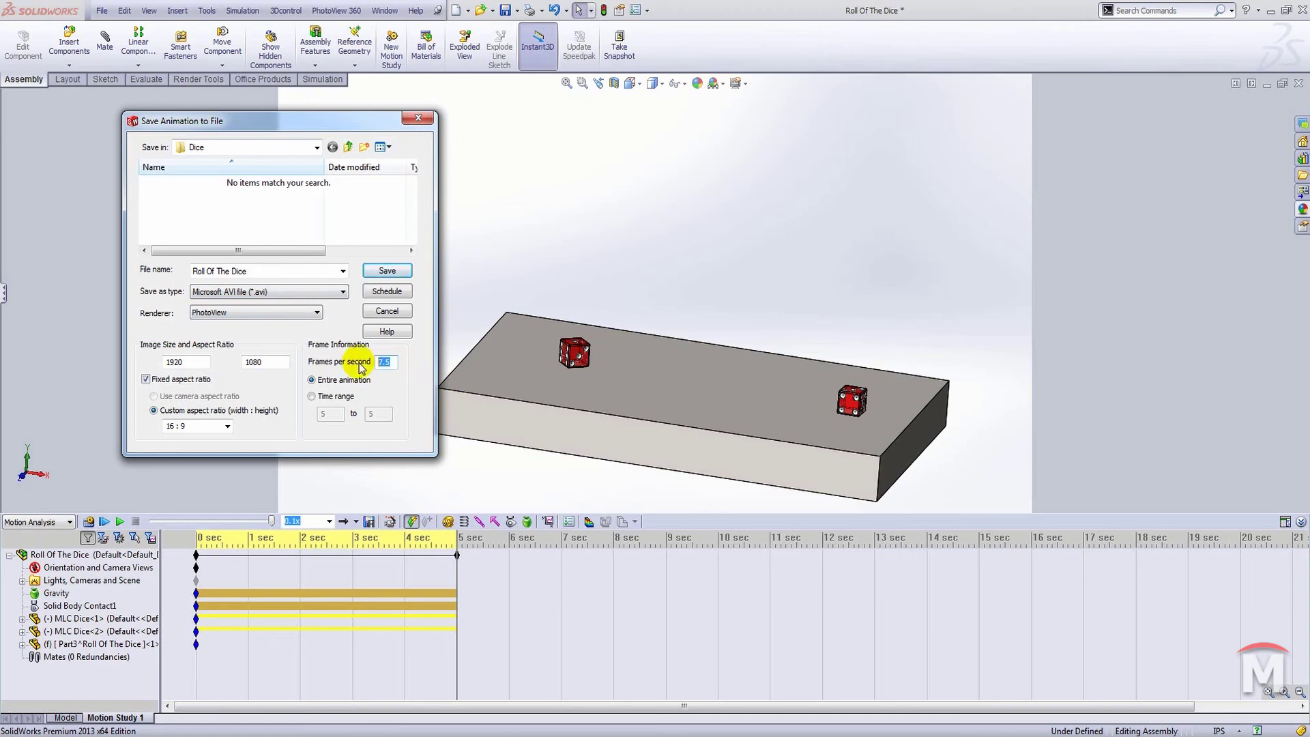
text(30)
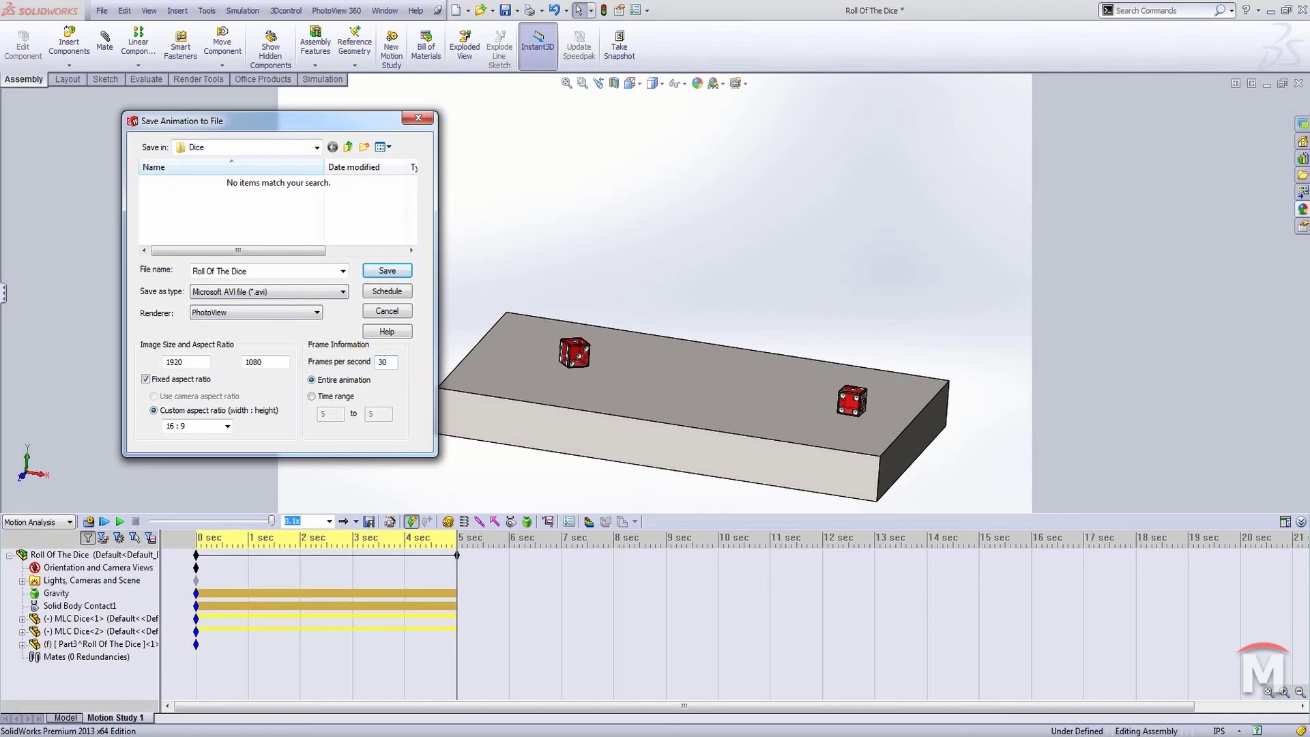
click(286, 293)
click(286, 294)
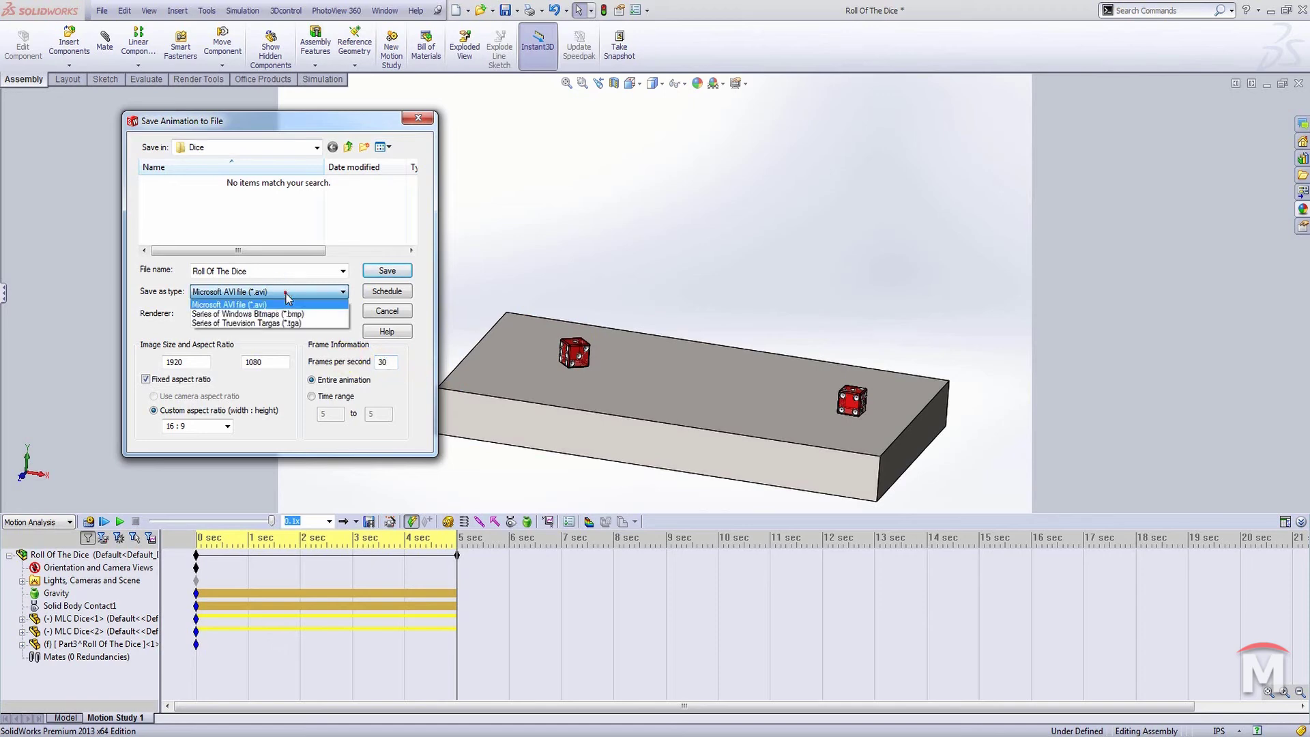
click(286, 302)
click(278, 312)
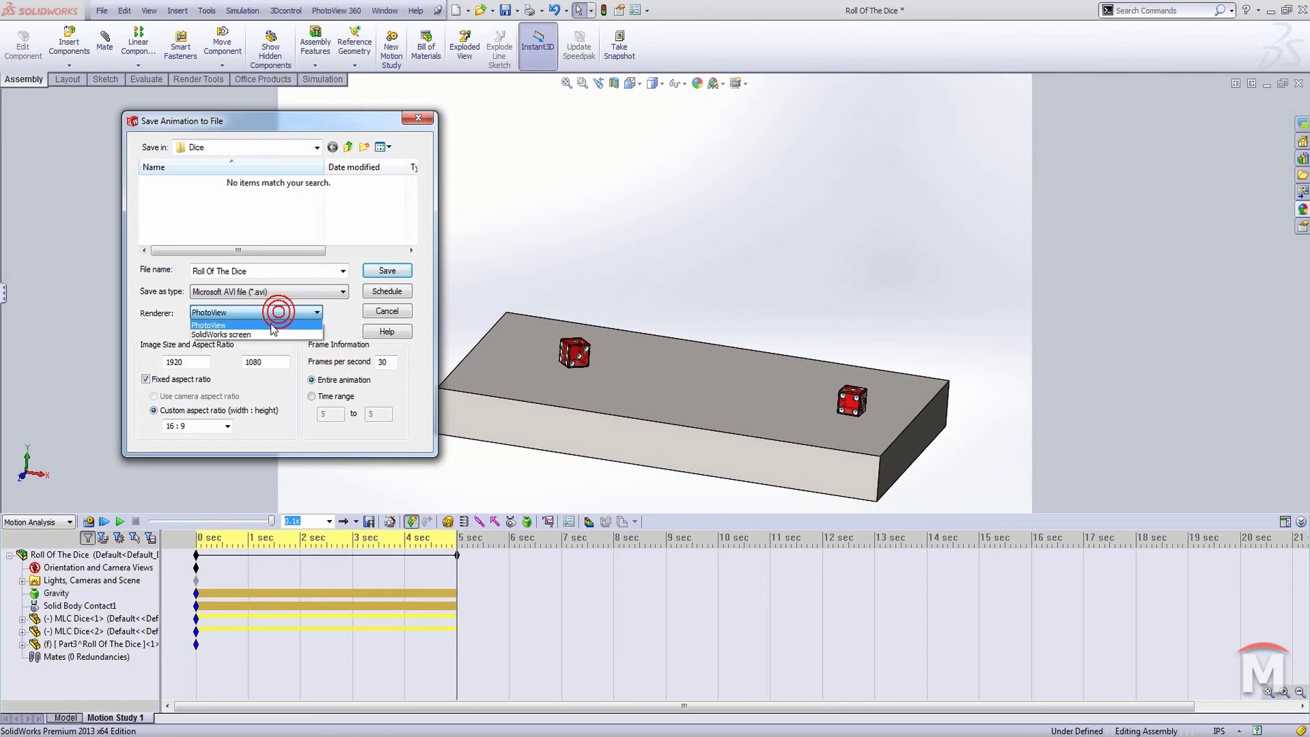
click(273, 333)
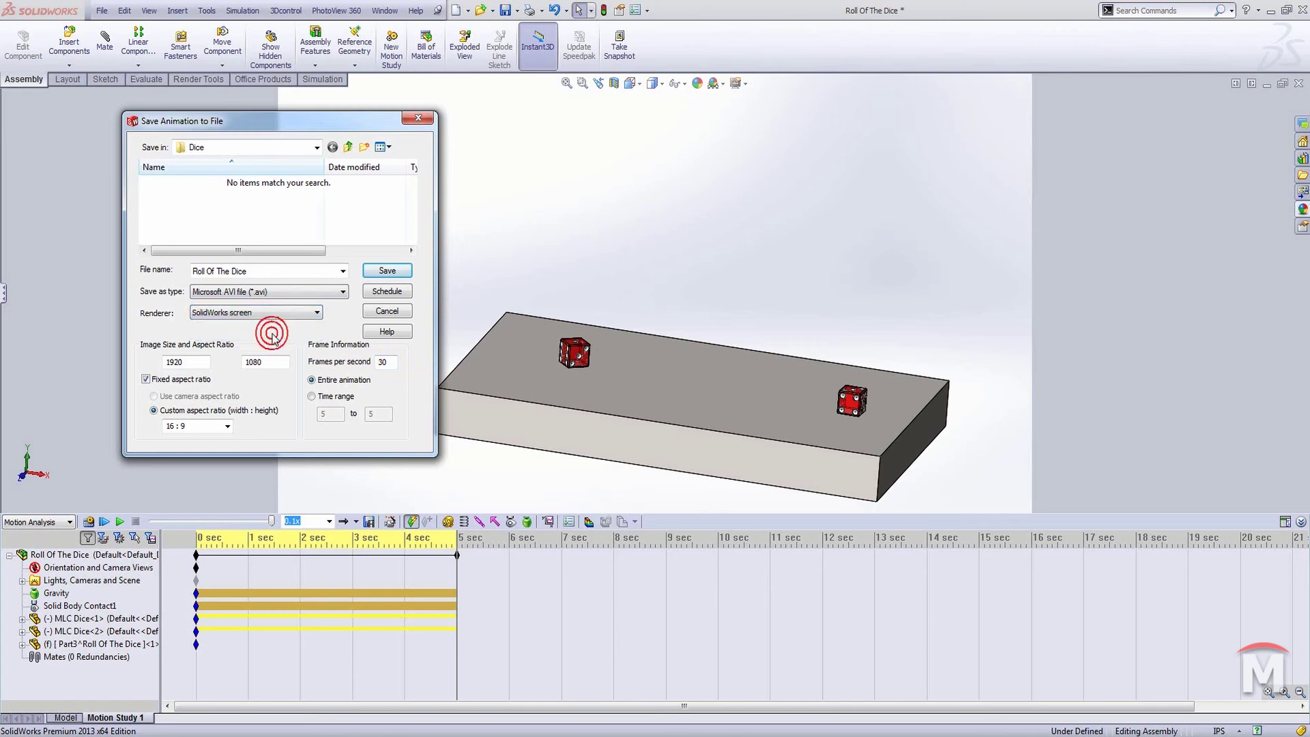
Step: Save the Roll Of The Dice animation using the Full Frames (Uncompressed) compressor
click(388, 275)
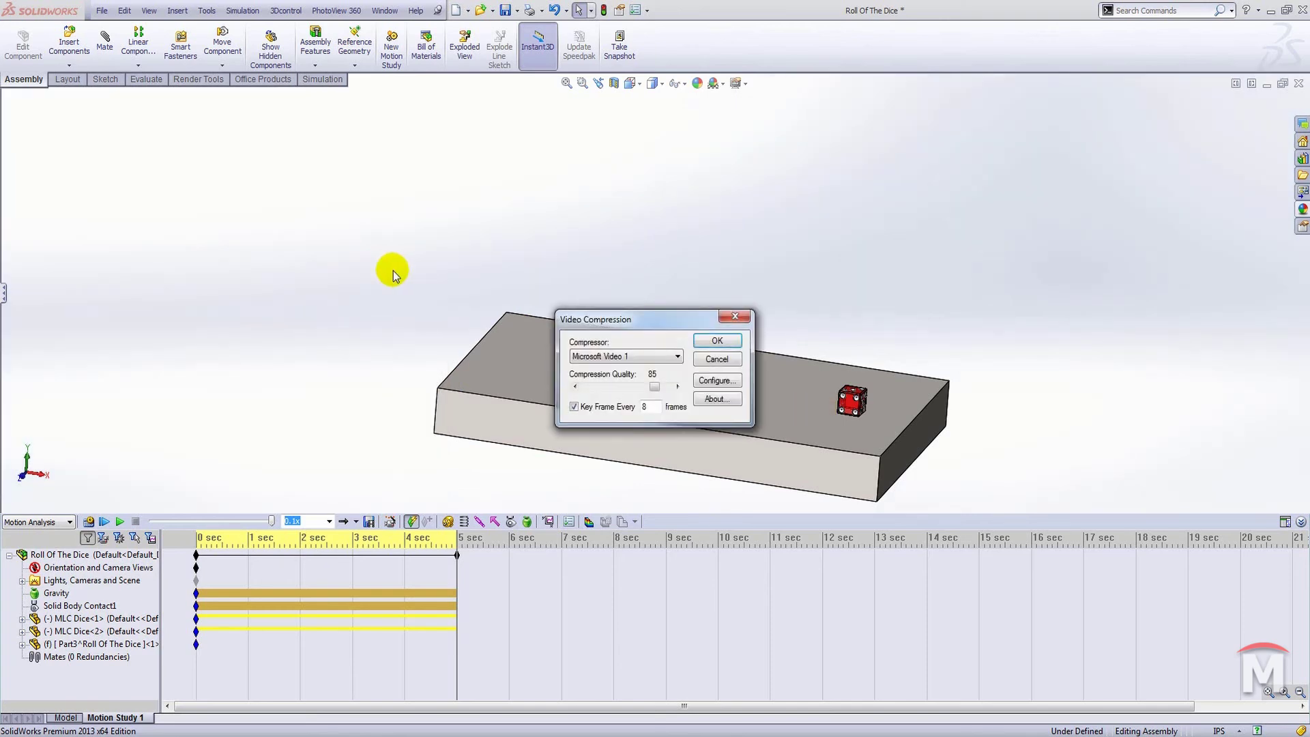
click(656, 356)
click(635, 415)
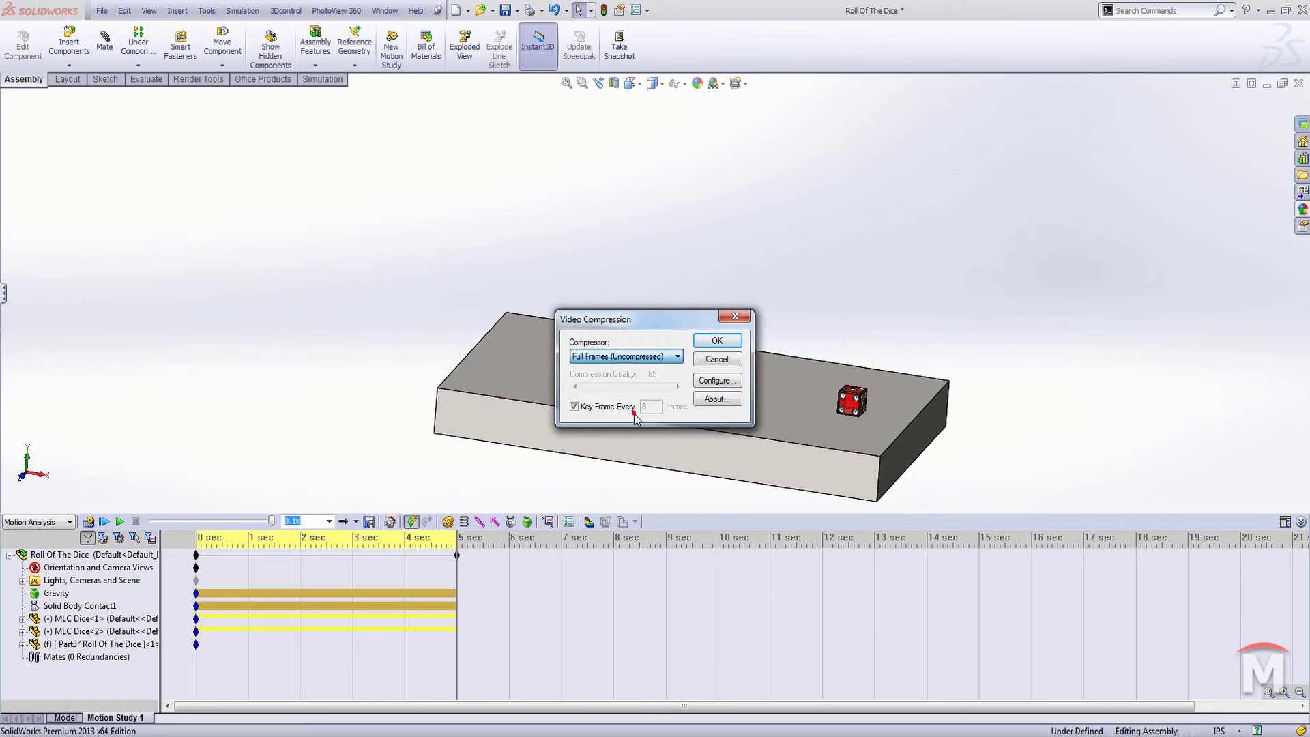
click(638, 356)
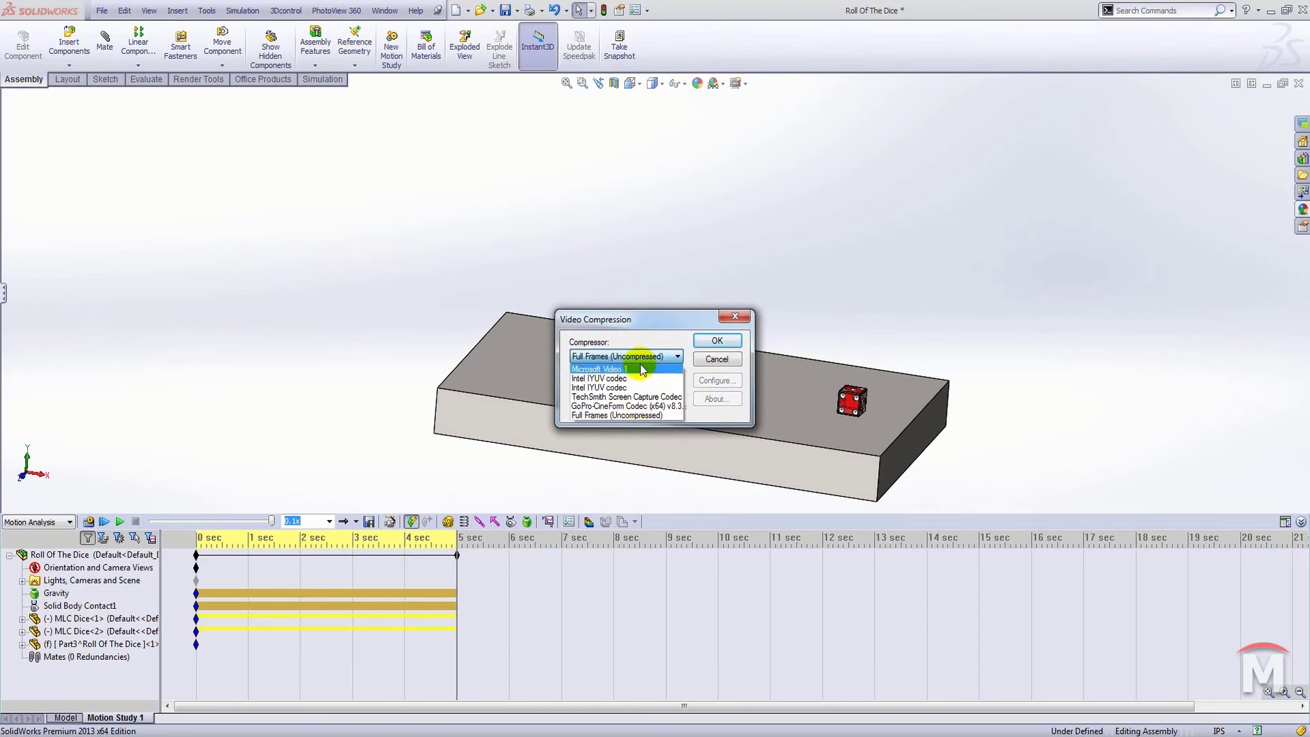
click(635, 415)
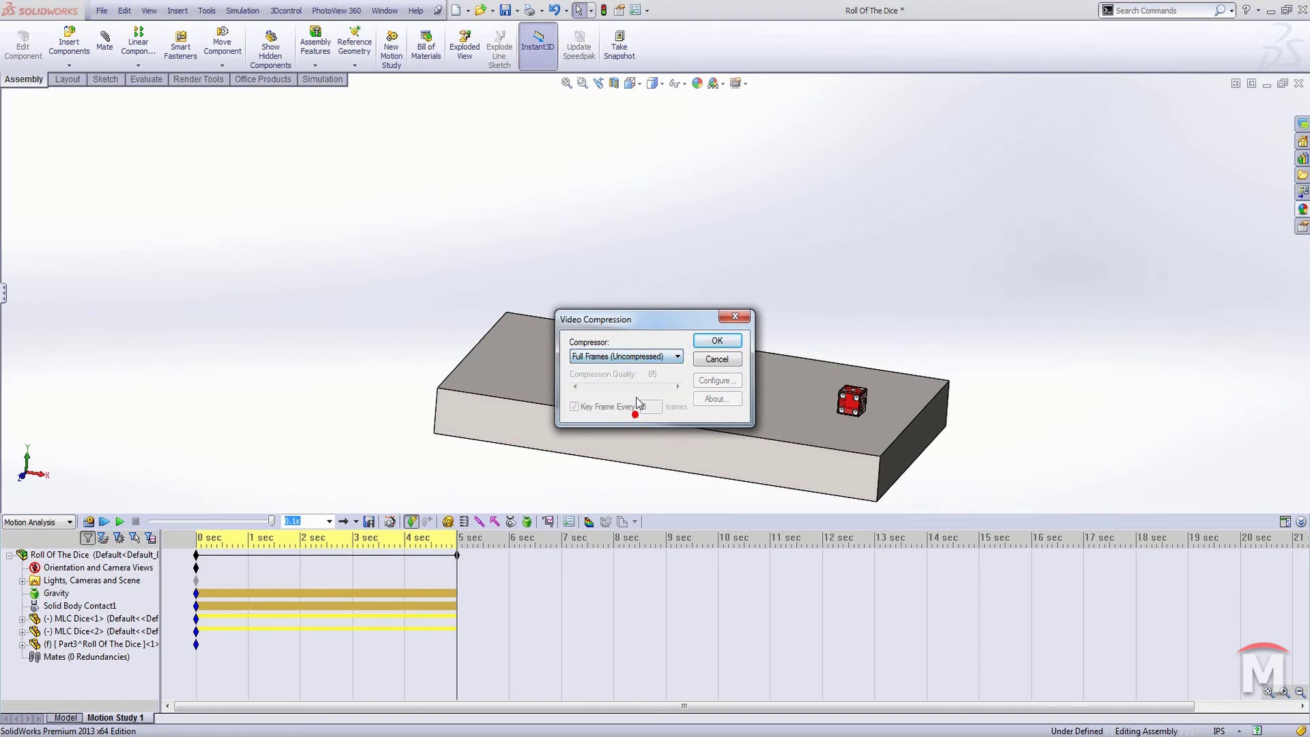
click(720, 343)
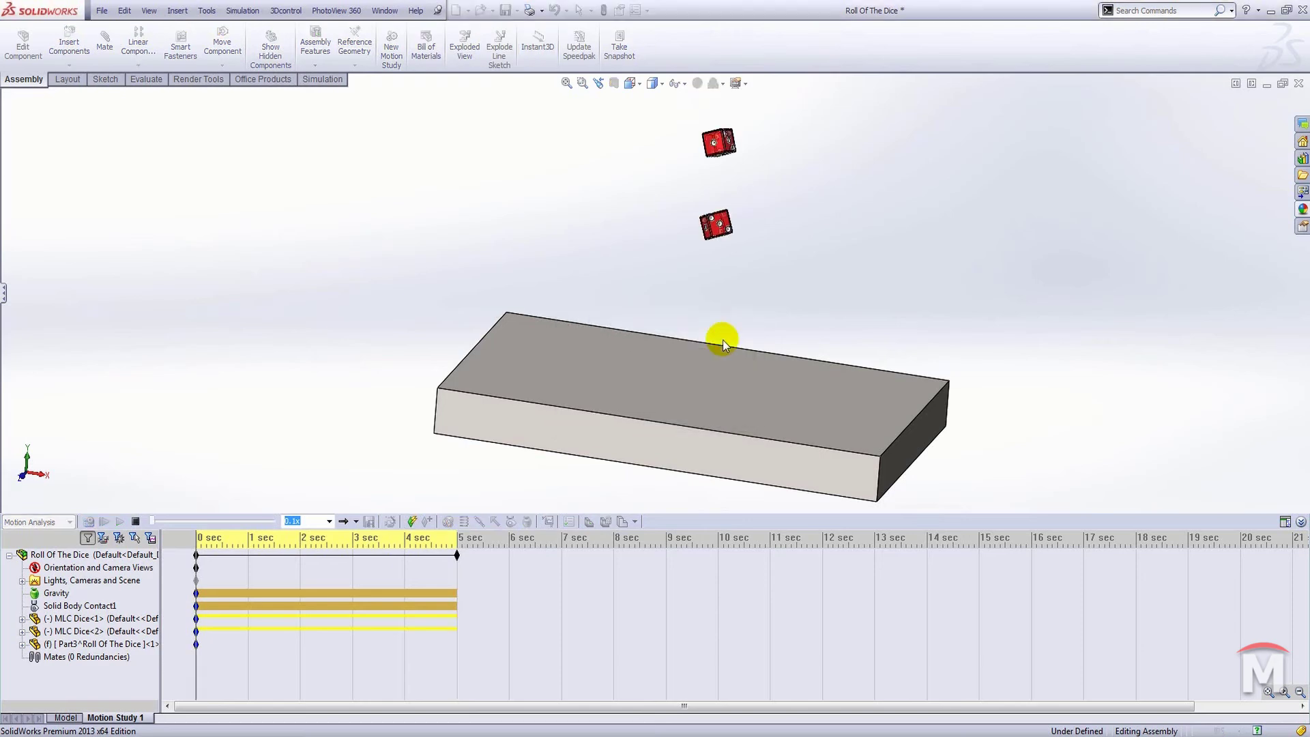